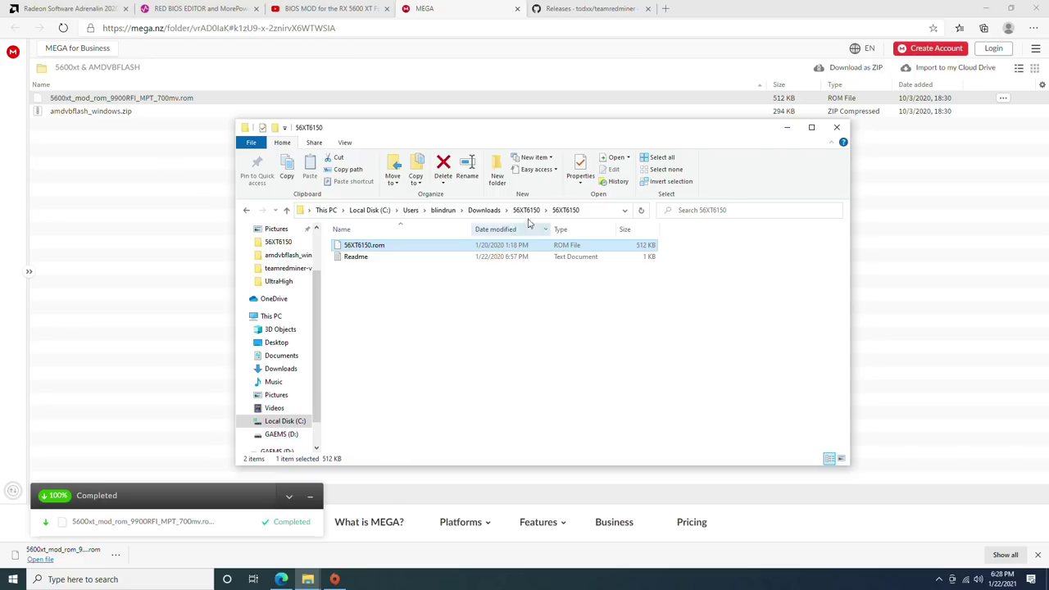
- Review the Team Red Miner v0.8.0 release notes, performance comparison tables and download assets on the GitHub releases page
{"action": "left_click", "coordinate": [580, 11]}
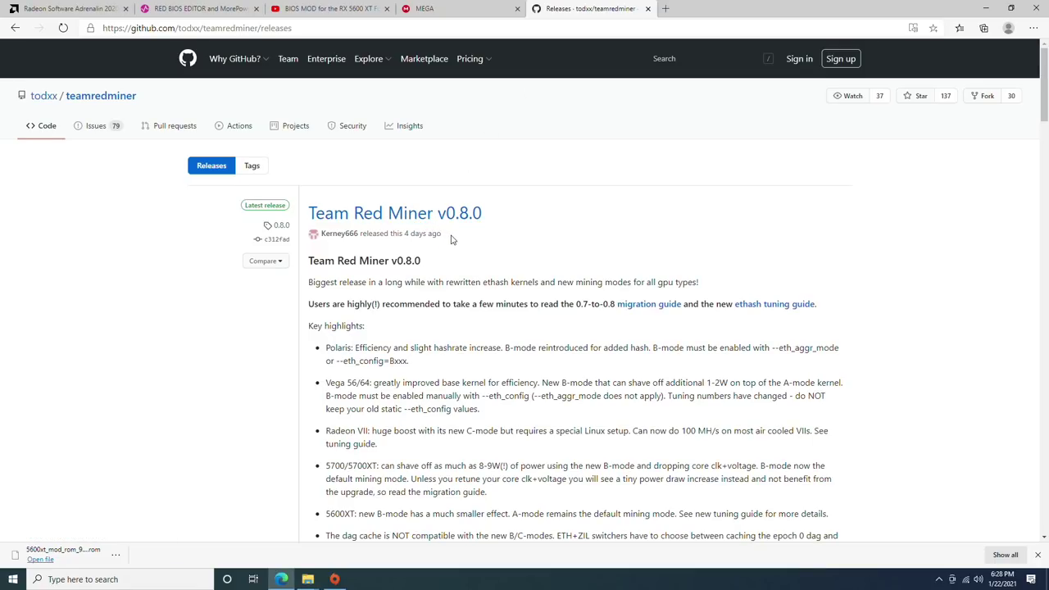
{"action": "scroll", "coordinate": [443, 236], "scroll_direction": "down", "scroll_amount": 10}
{"action": "scroll", "coordinate": [450, 242], "scroll_direction": "down", "scroll_amount": 1}
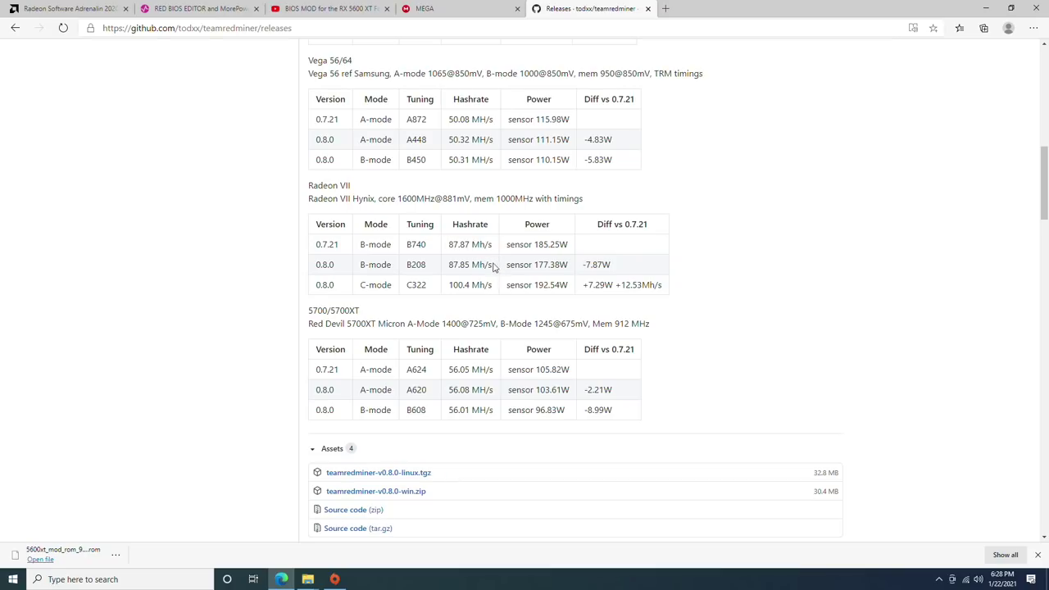
{"action": "scroll", "coordinate": [483, 279], "scroll_direction": "up", "scroll_amount": 1}
{"action": "scroll", "coordinate": [478, 278], "scroll_direction": "up", "scroll_amount": 2}
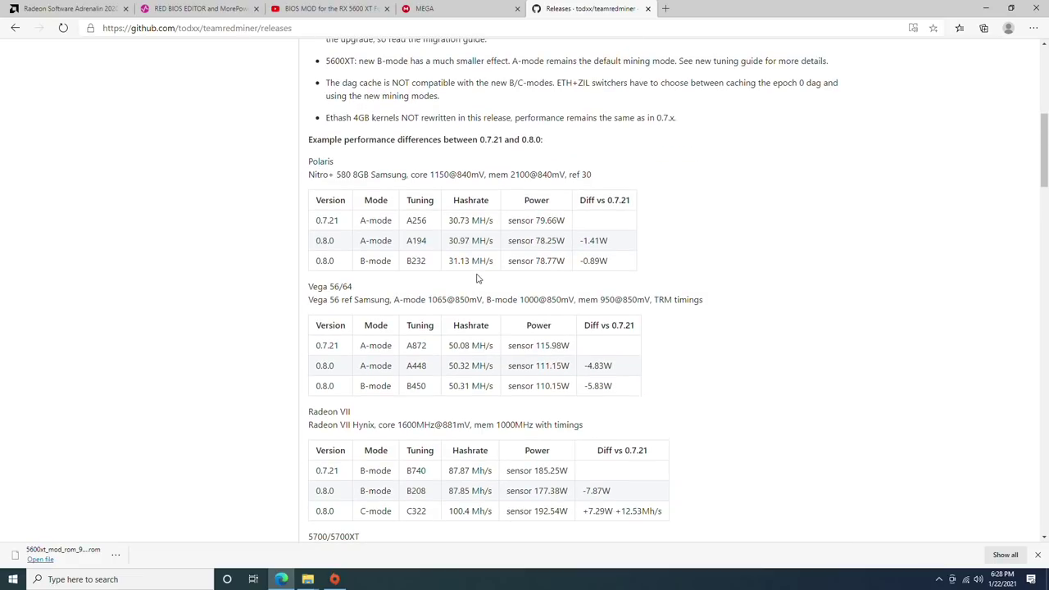
{"action": "scroll", "coordinate": [477, 279], "scroll_direction": "up", "scroll_amount": 2}
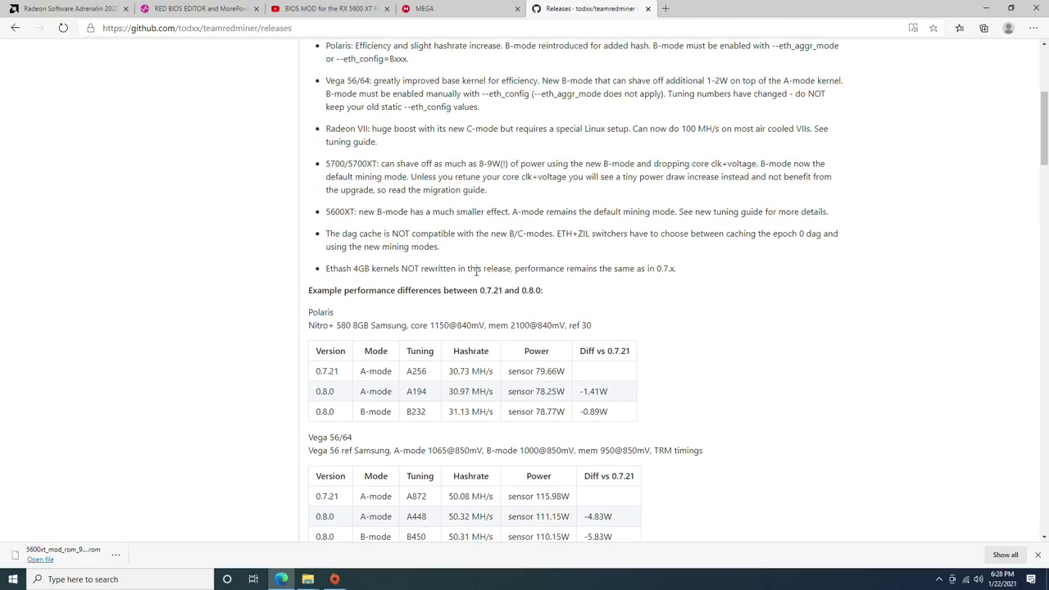
{"action": "scroll", "coordinate": [466, 263], "scroll_direction": "down", "scroll_amount": 1}
{"action": "scroll", "coordinate": [473, 260], "scroll_direction": "down", "scroll_amount": 1}
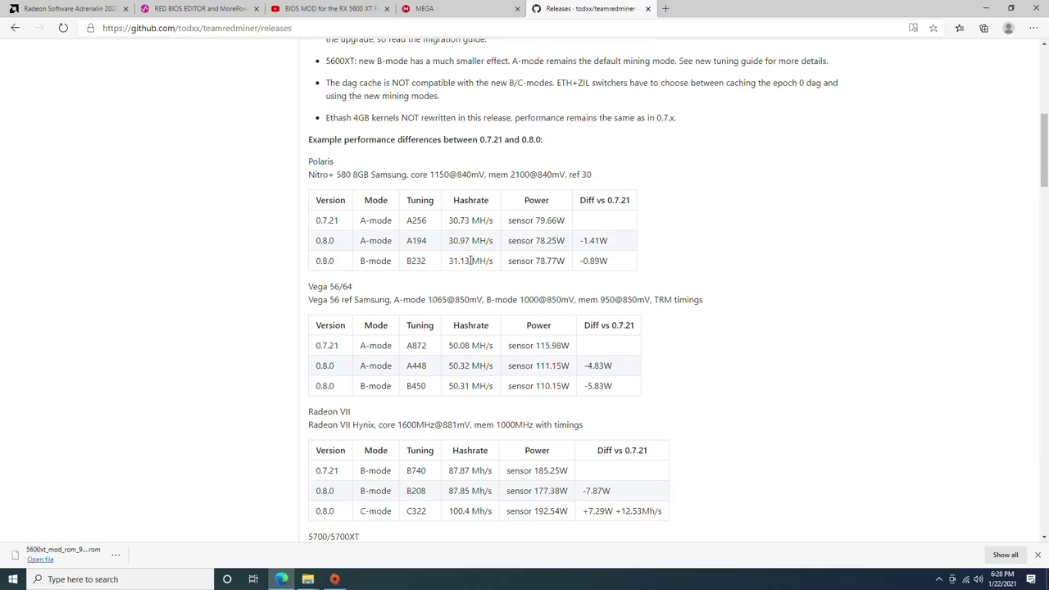
{"action": "left_click", "coordinate": [418, 8]}
{"action": "left_click", "coordinate": [344, 9]}
{"action": "left_click", "coordinate": [238, 8]}
{"action": "left_click", "coordinate": [365, 10]}
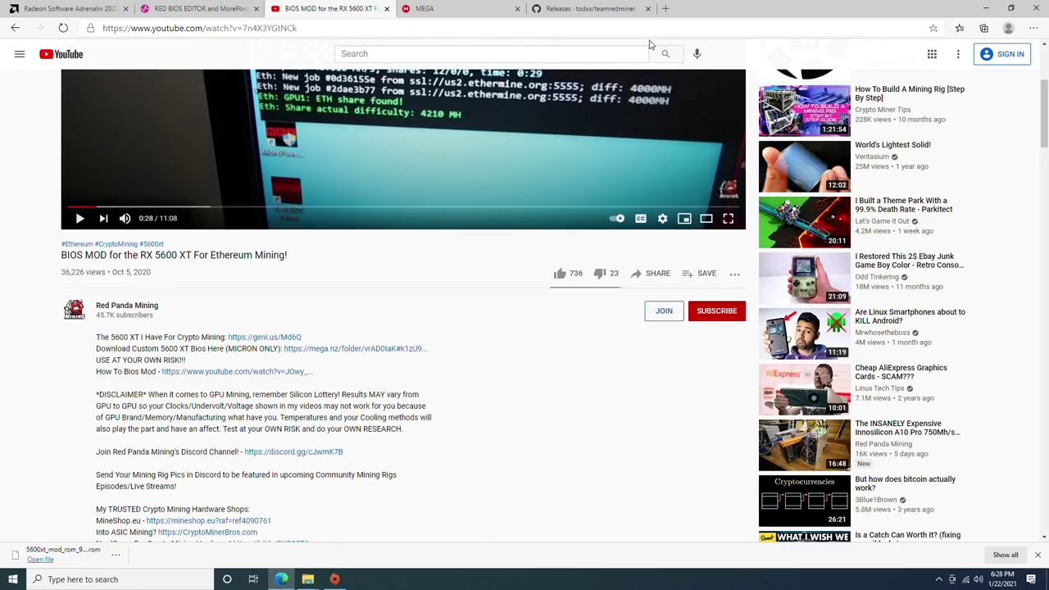
- Minimise the browser, move the folder window lower and launch Red BIOS Editor from the desktop
{"action": "left_click", "coordinate": [986, 8]}
{"action": "left_click_drag", "start_coordinate": [410, 126], "coordinate": [398, 157]}
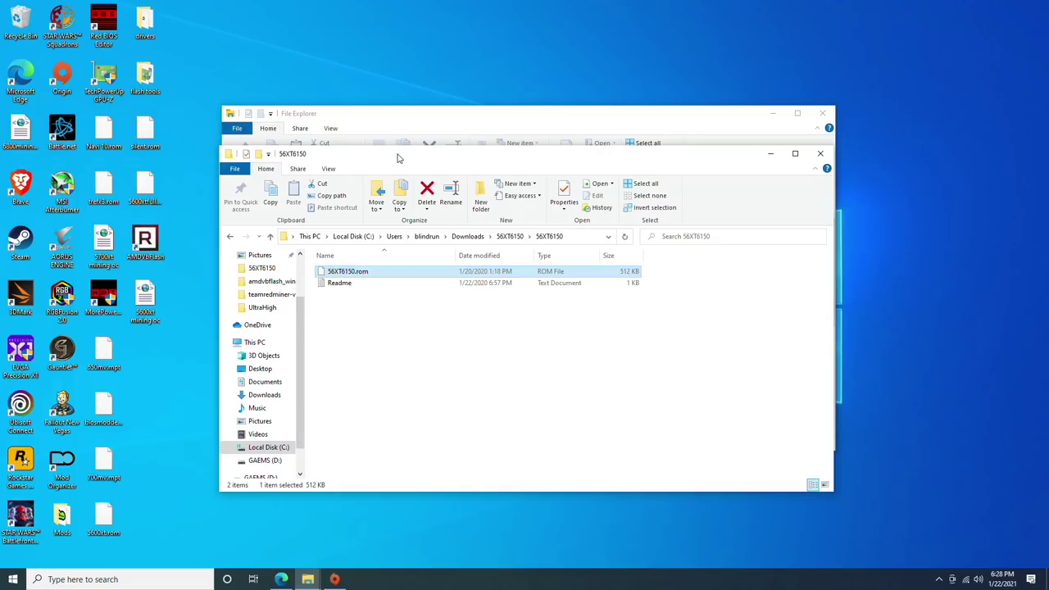
{"action": "double_click", "coordinate": [103, 24]}
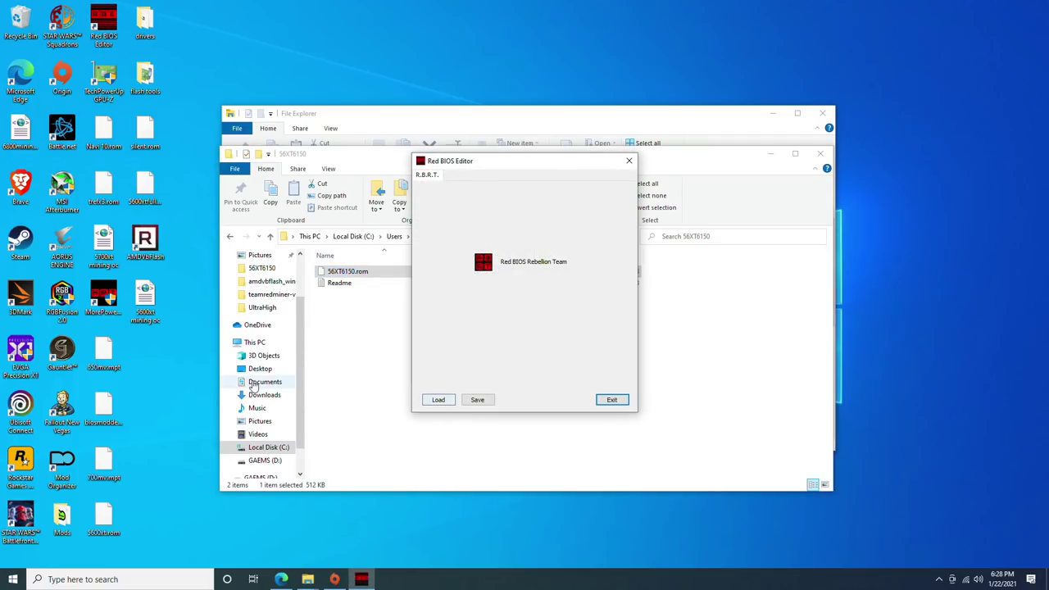
- Find and launch TechPowerUp GPU-Z, placing its window beside the BIOS editor
{"action": "left_click", "coordinate": [107, 579]}
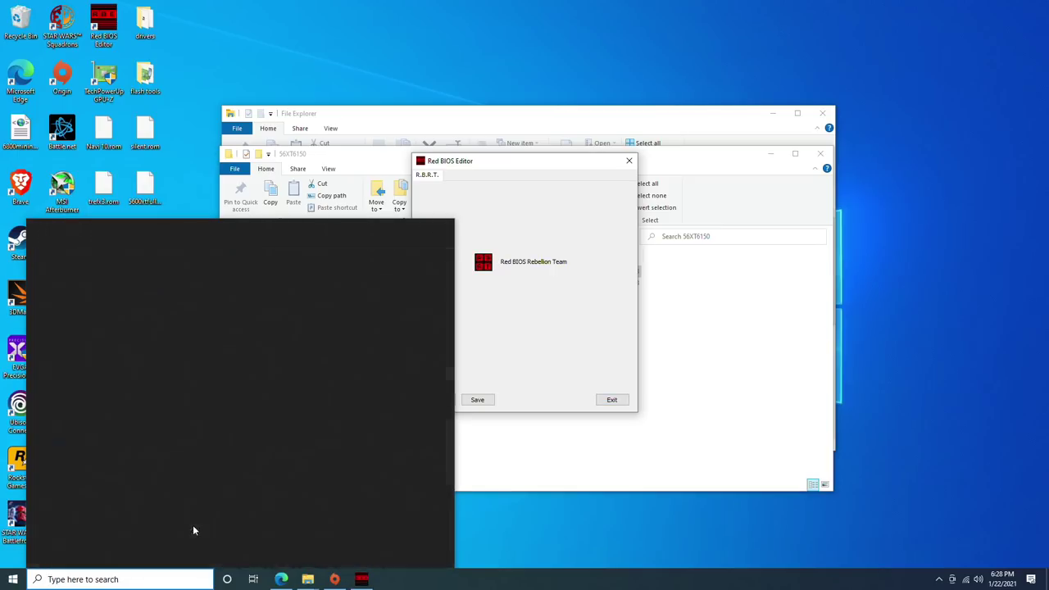
{"action": "type", "text": "gpu"}
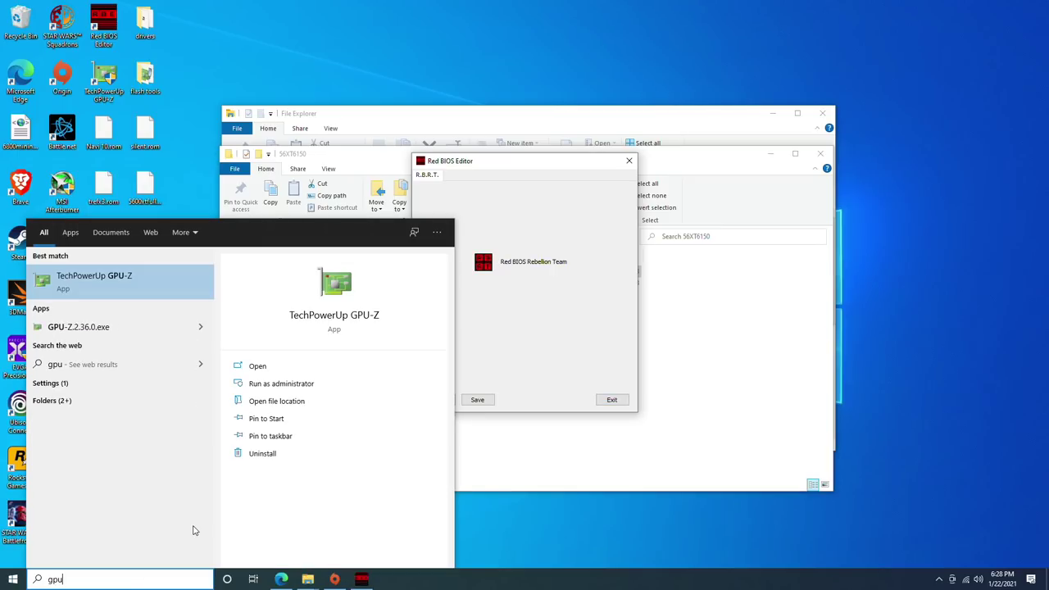
{"action": "key", "text": "Return"}
{"action": "left_click", "coordinate": [484, 364]}
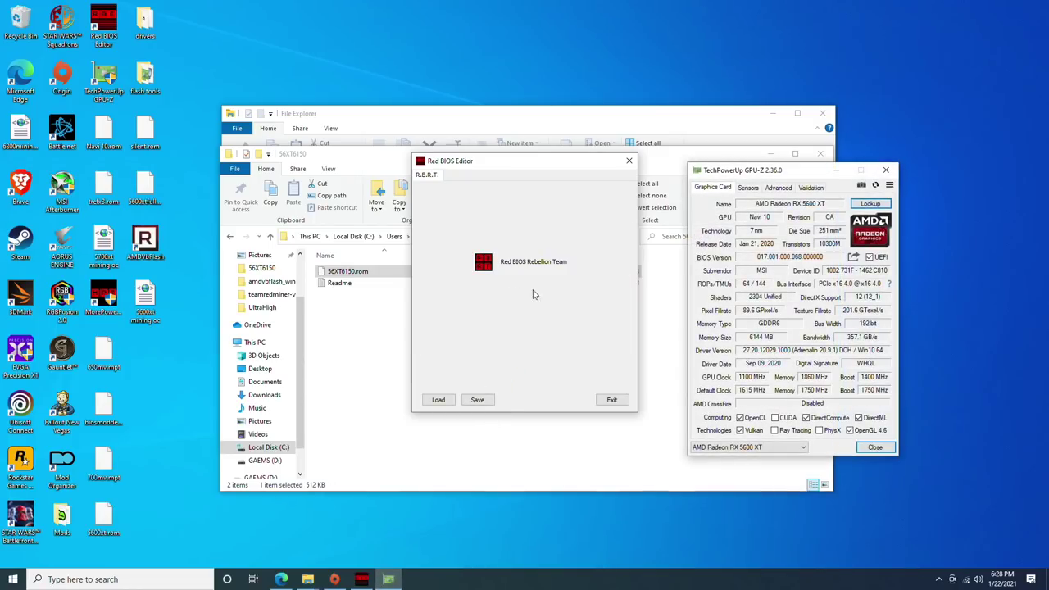
{"action": "left_click_drag", "start_coordinate": [793, 169], "coordinate": [277, 140]}
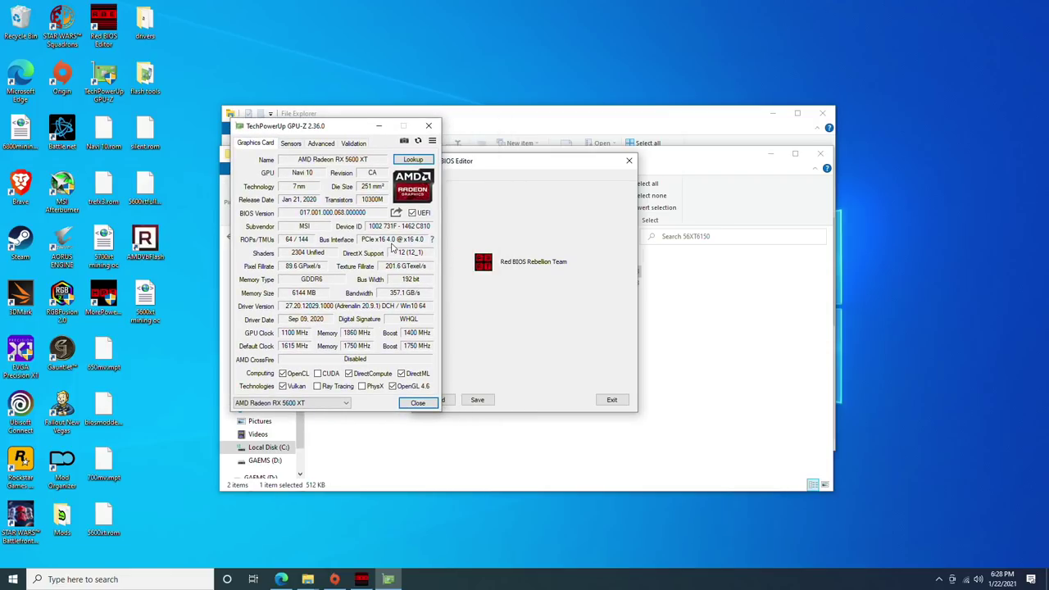
{"action": "left_click", "coordinate": [396, 213]}
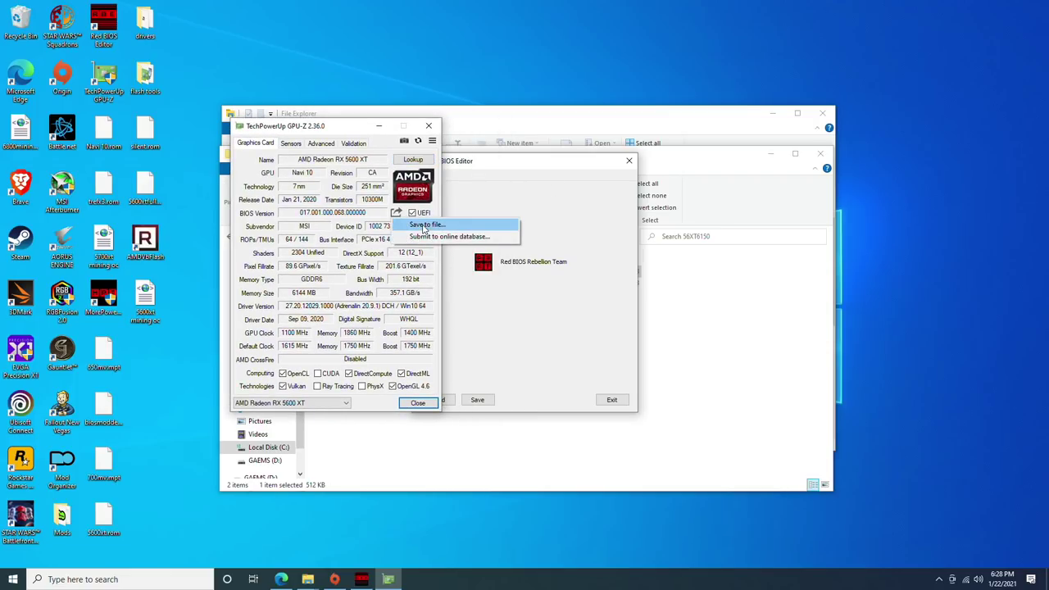
{"action": "left_click", "coordinate": [424, 226]}
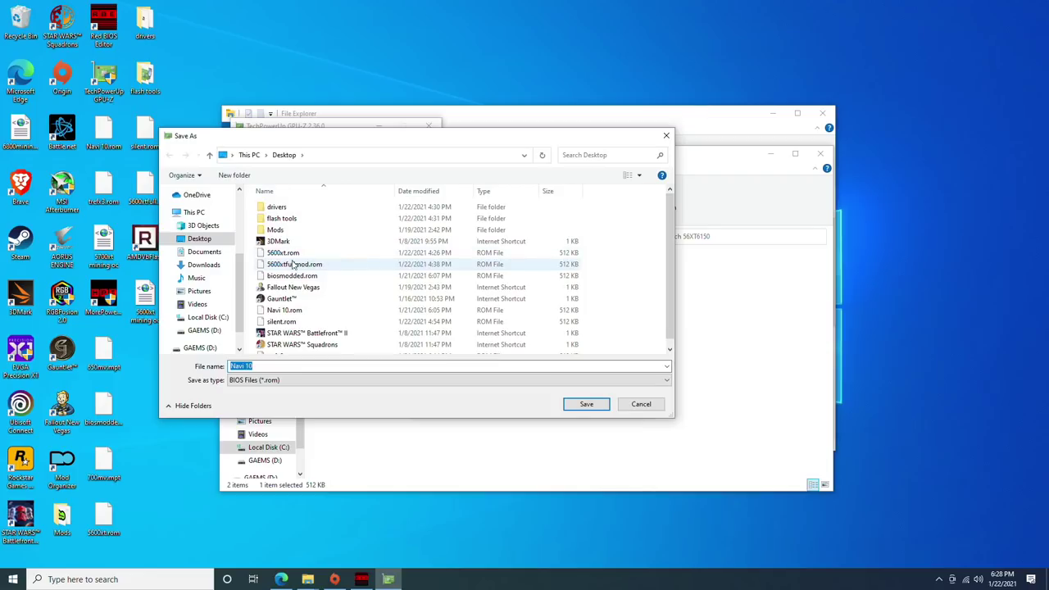
{"action": "left_click", "coordinate": [641, 403]}
- Load 56XT6150.rom from the nested 56XT6150 folders in Downloads into Red BIOS Editor
{"action": "left_click_drag", "start_coordinate": [346, 128], "coordinate": [210, 148]}
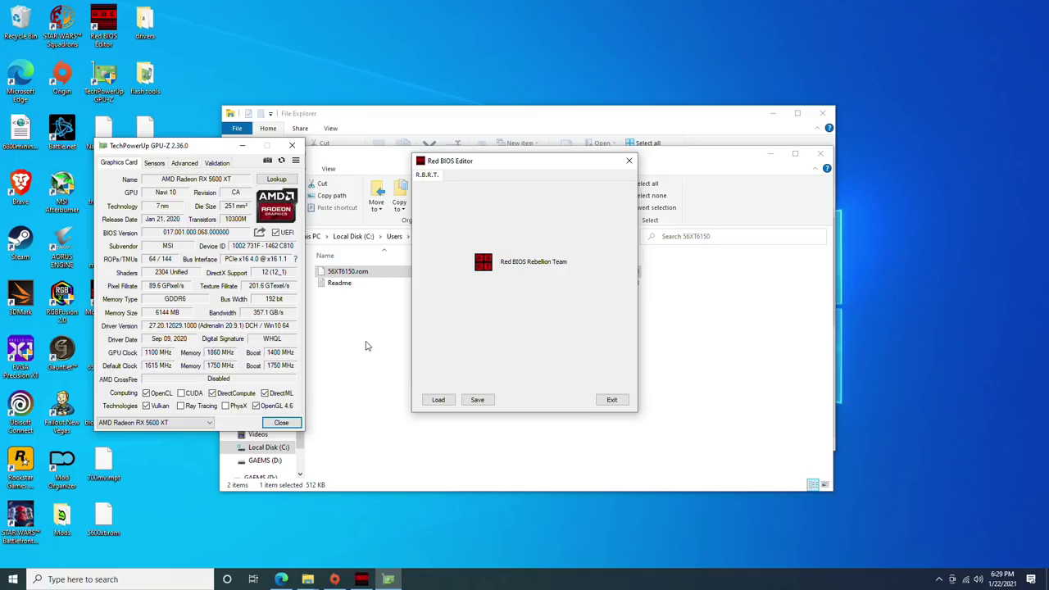
{"action": "left_click", "coordinate": [438, 400]}
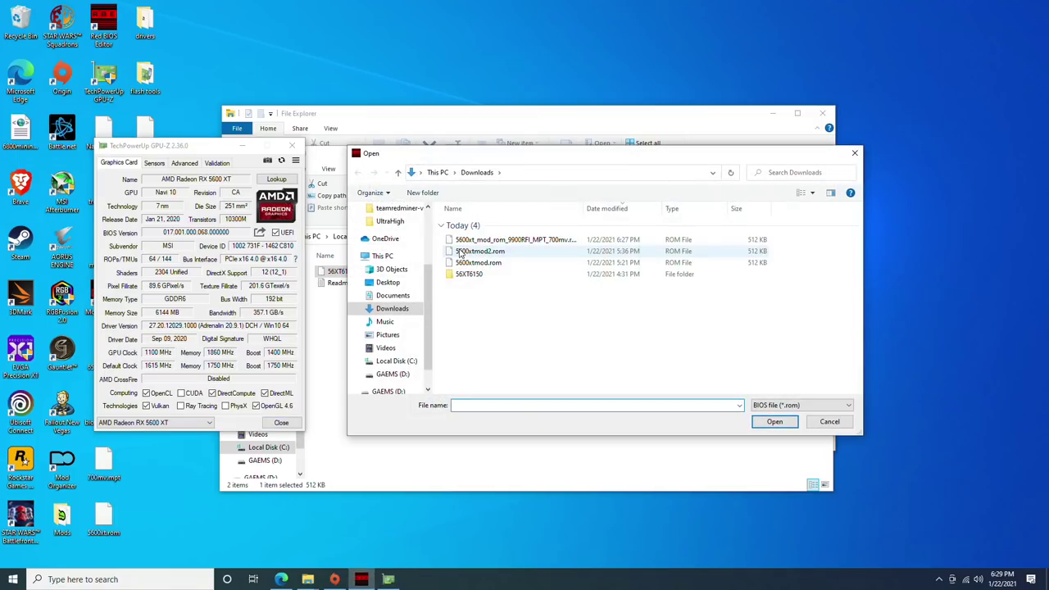
{"action": "double_click", "coordinate": [471, 275]}
{"action": "double_click", "coordinate": [469, 228]}
{"action": "left_click", "coordinate": [468, 228]}
{"action": "left_click", "coordinate": [762, 425]}
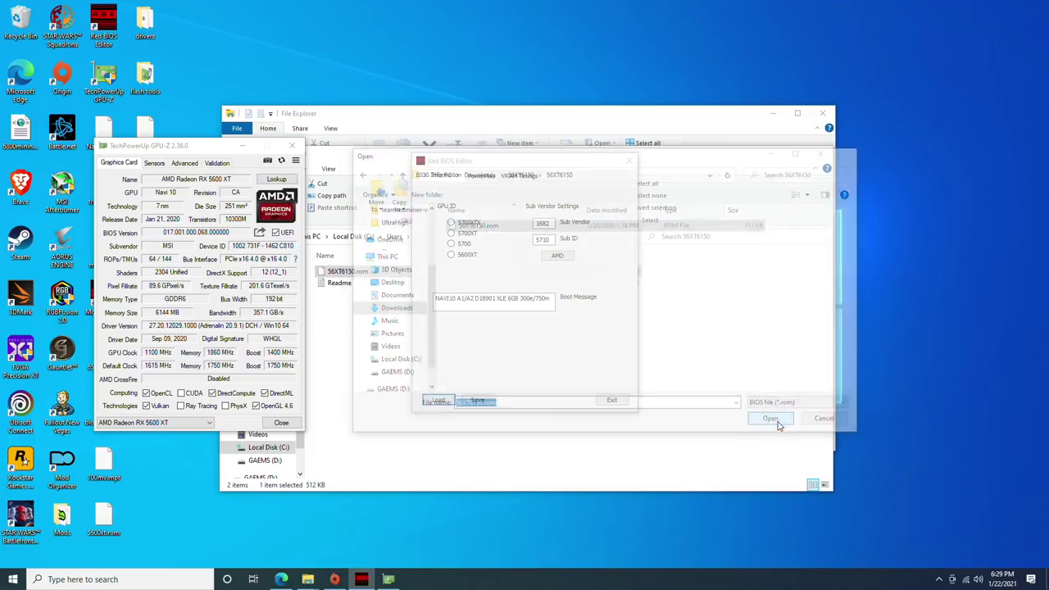
- Copy the loaded ROM's Sub ID, 5710, from the sub vendor settings into a new Notepad document
{"action": "left_click_drag", "start_coordinate": [531, 169], "coordinate": [381, 160]}
{"action": "double_click", "coordinate": [381, 230]}
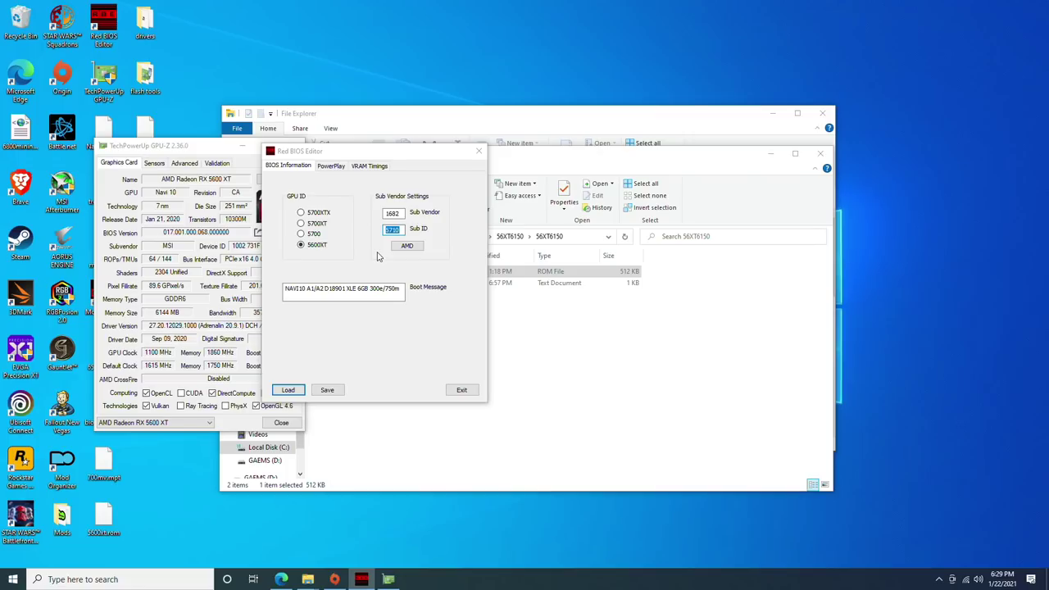
{"action": "left_click", "coordinate": [120, 579]}
{"action": "type", "text": "notepad"}
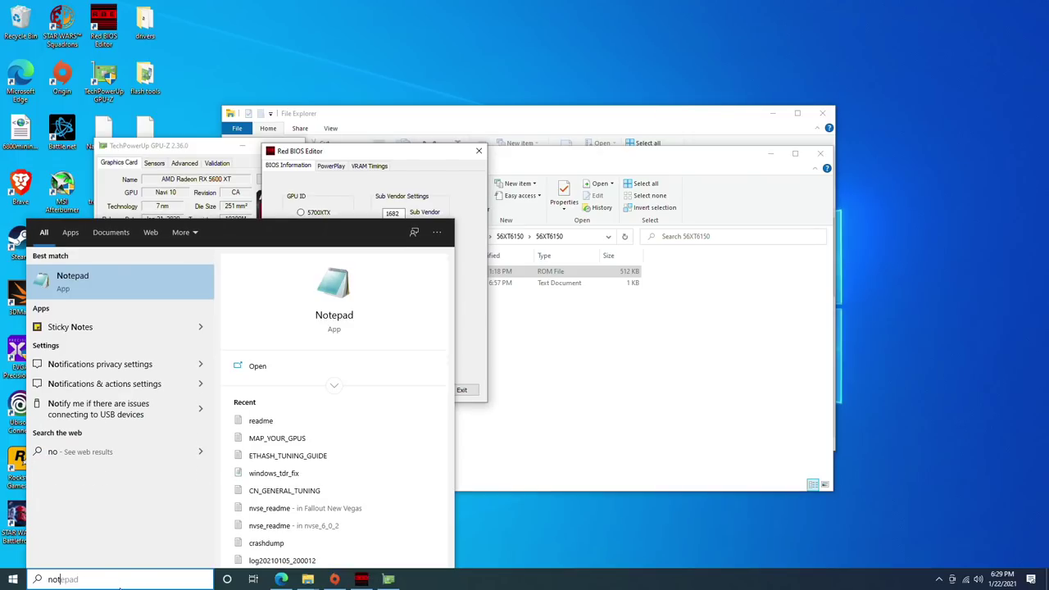
{"action": "key", "text": "Escape"}
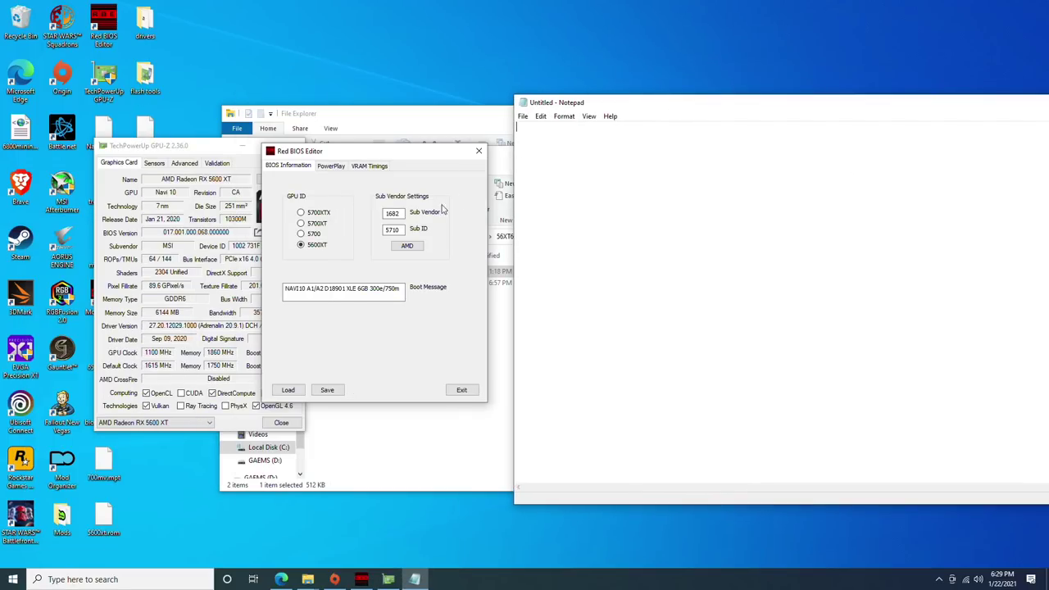
{"action": "left_click", "coordinate": [401, 230]}
{"action": "double_click", "coordinate": [399, 229]}
{"action": "key", "text": "ctrl+c"}
{"action": "left_click", "coordinate": [674, 173]}
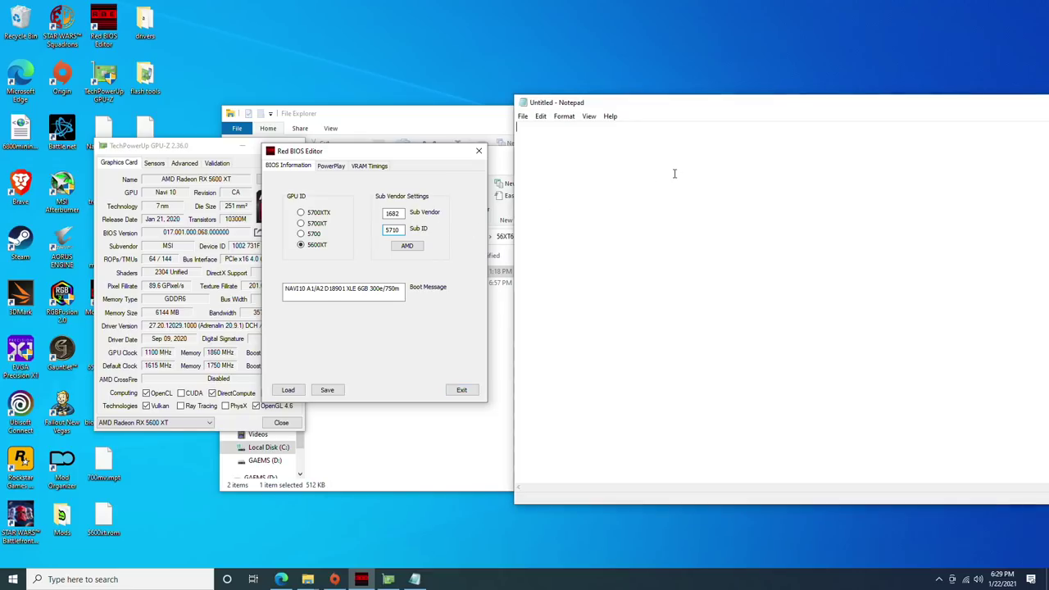
{"action": "key", "text": "ctrl+v"}
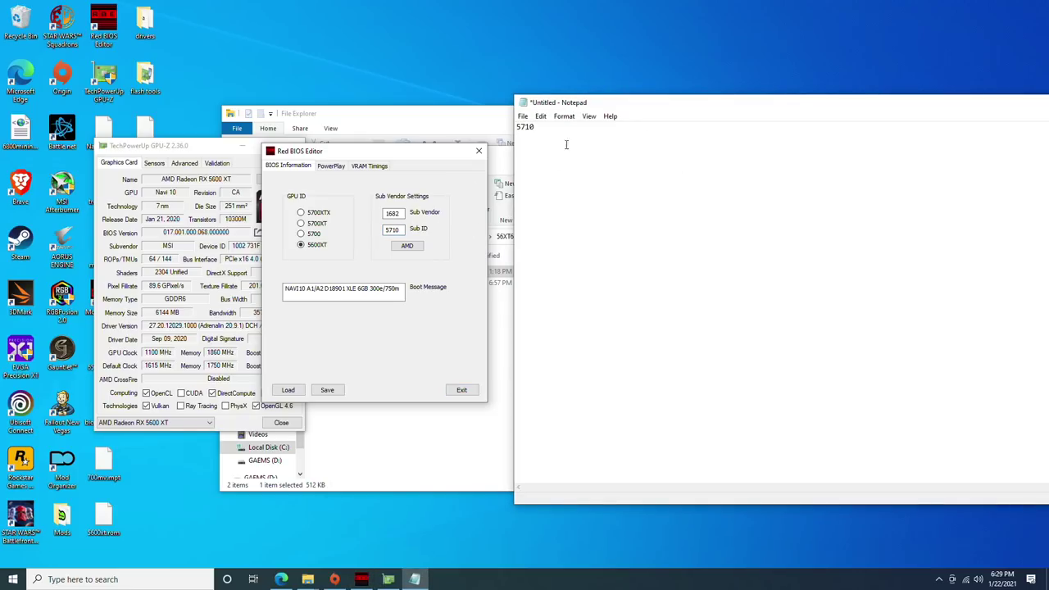
- Load 5600xt_mod_rom_9900RFI_MPT_700mv.rom from the Downloads folder into Red BIOS Editor
{"action": "left_click", "coordinate": [410, 154]}
{"action": "left_click", "coordinate": [289, 391]}
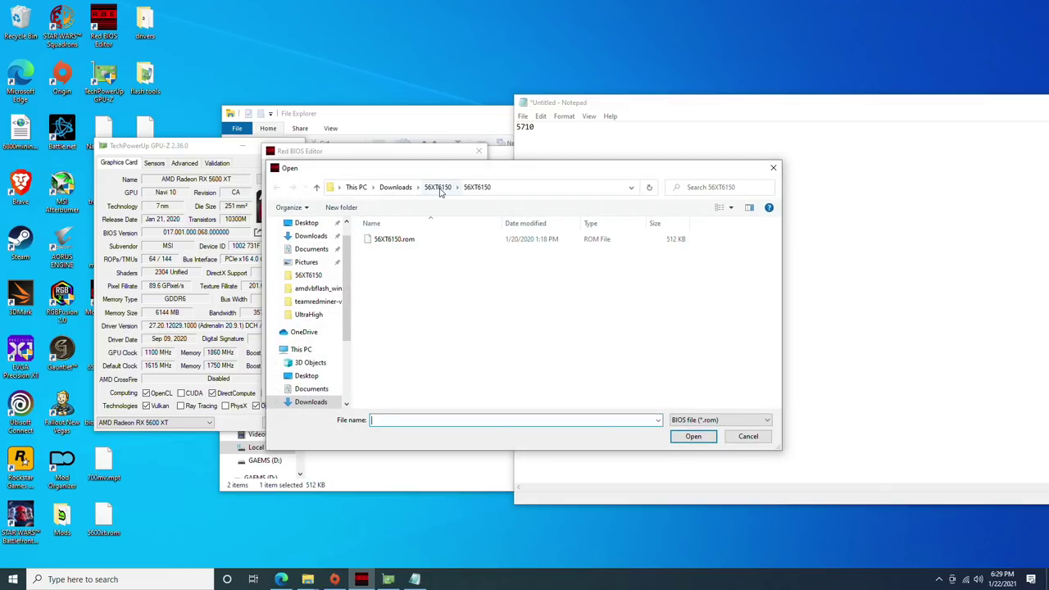
{"action": "scroll", "coordinate": [340, 332], "scroll_direction": "down", "scroll_amount": 3}
{"action": "scroll", "coordinate": [328, 315], "scroll_direction": "up", "scroll_amount": 2}
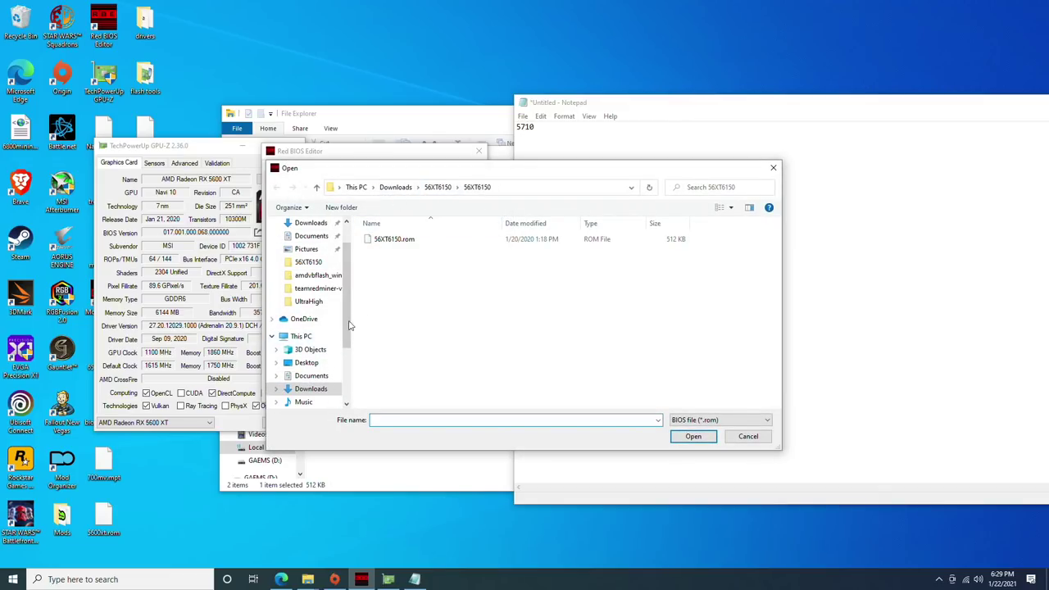
{"action": "scroll", "coordinate": [325, 309], "scroll_direction": "up", "scroll_amount": 1}
{"action": "left_click", "coordinate": [311, 402]}
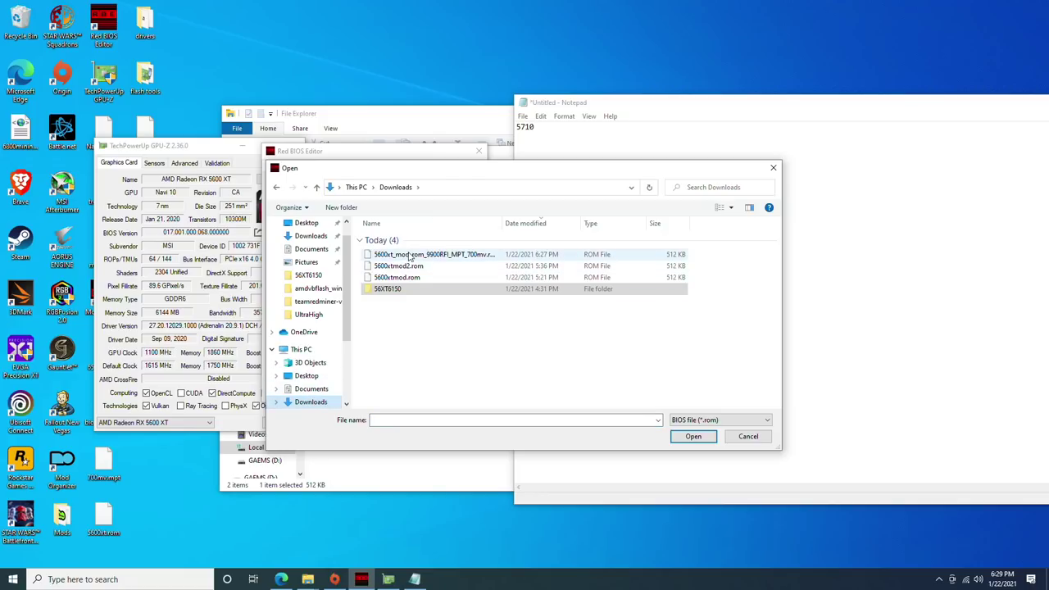
{"action": "left_click", "coordinate": [435, 255]}
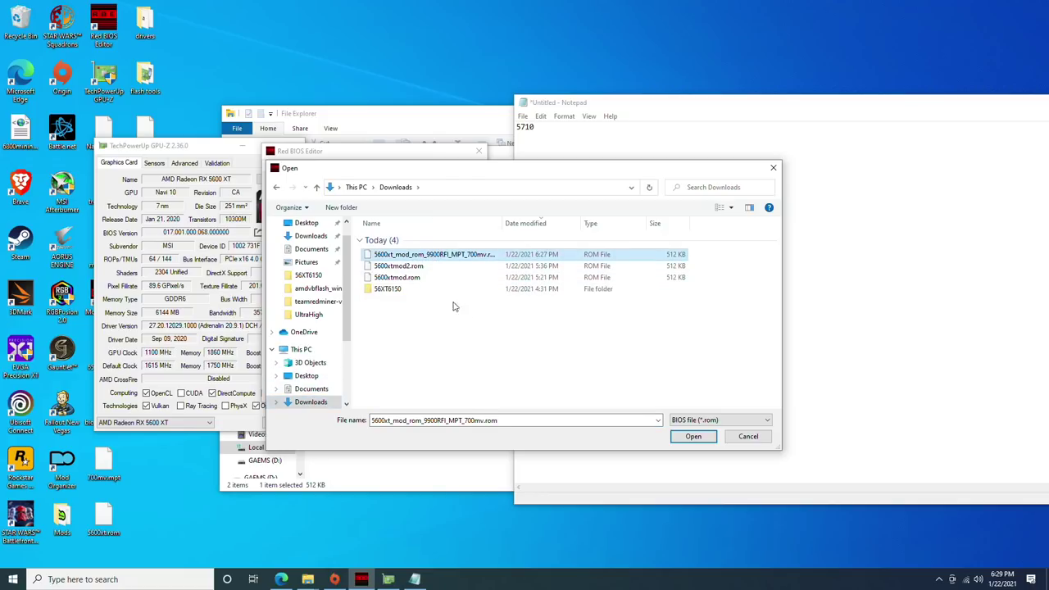
{"action": "left_click", "coordinate": [693, 437]}
- Replace the modded ROM's Sub ID with the noted 5710 and open the Save As dialog for the ROM
{"action": "left_click_drag", "start_coordinate": [365, 156], "coordinate": [414, 177]}
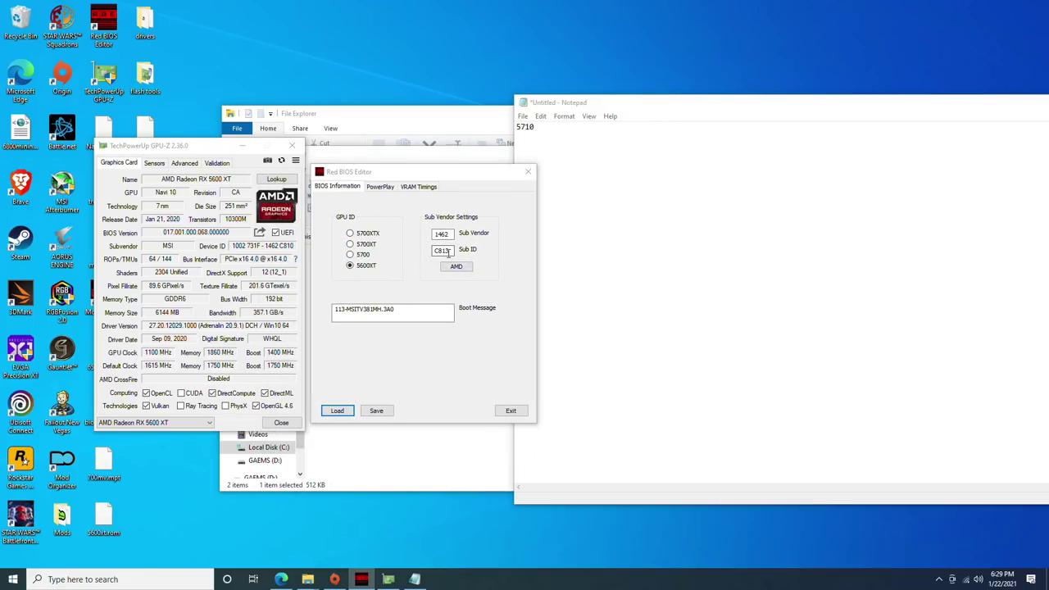
{"action": "left_click", "coordinate": [445, 252]}
{"action": "left_click", "coordinate": [592, 192]}
{"action": "double_click", "coordinate": [561, 134]}
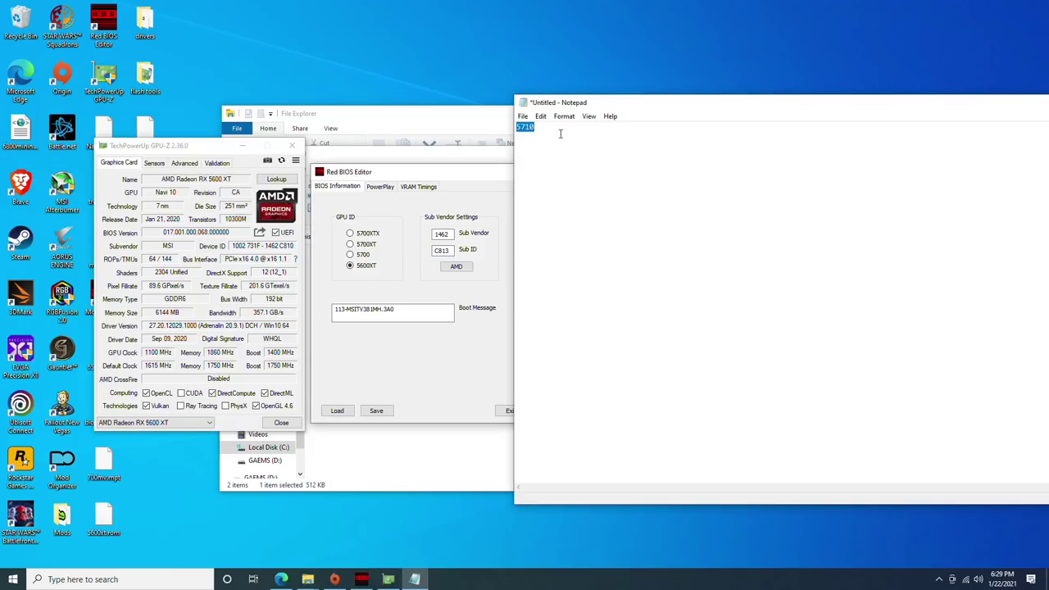
{"action": "left_click_drag", "start_coordinate": [573, 103], "coordinate": [620, 115]}
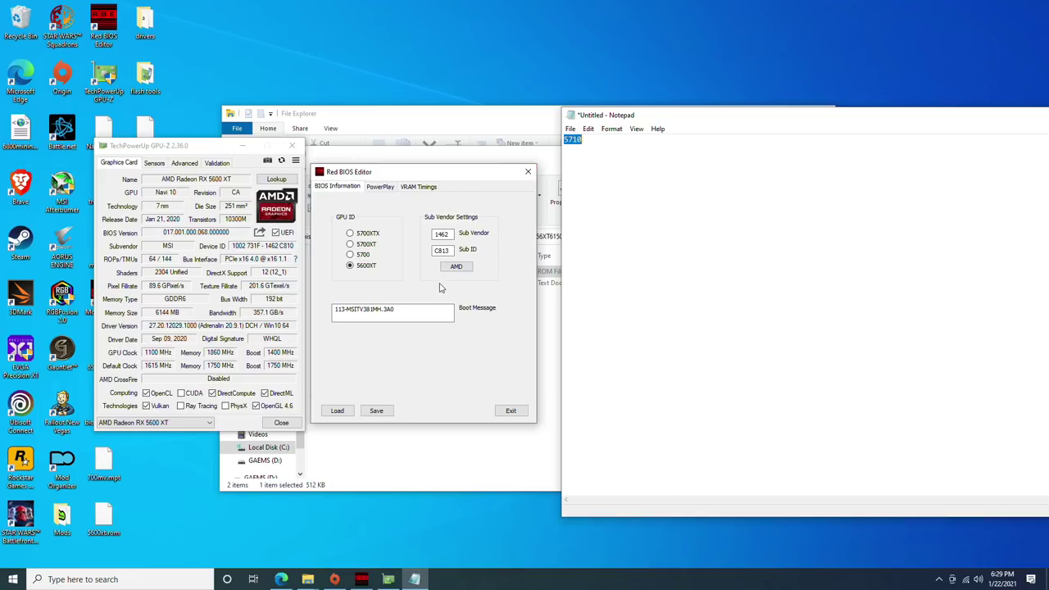
{"action": "double_click", "coordinate": [442, 250]}
{"action": "key", "text": "ctrl+v"}
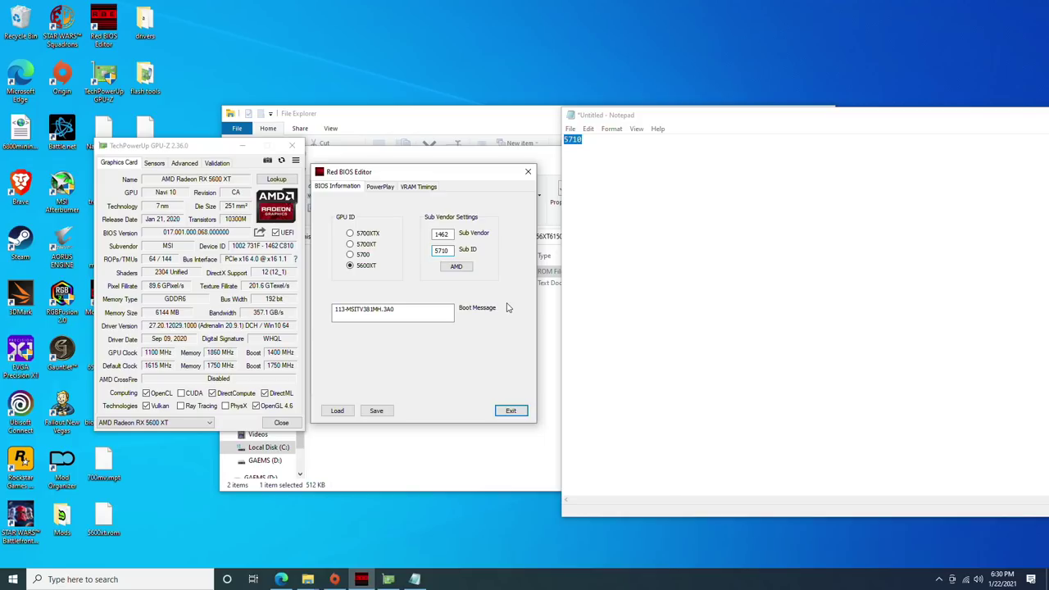
{"action": "left_click", "coordinate": [376, 411]}
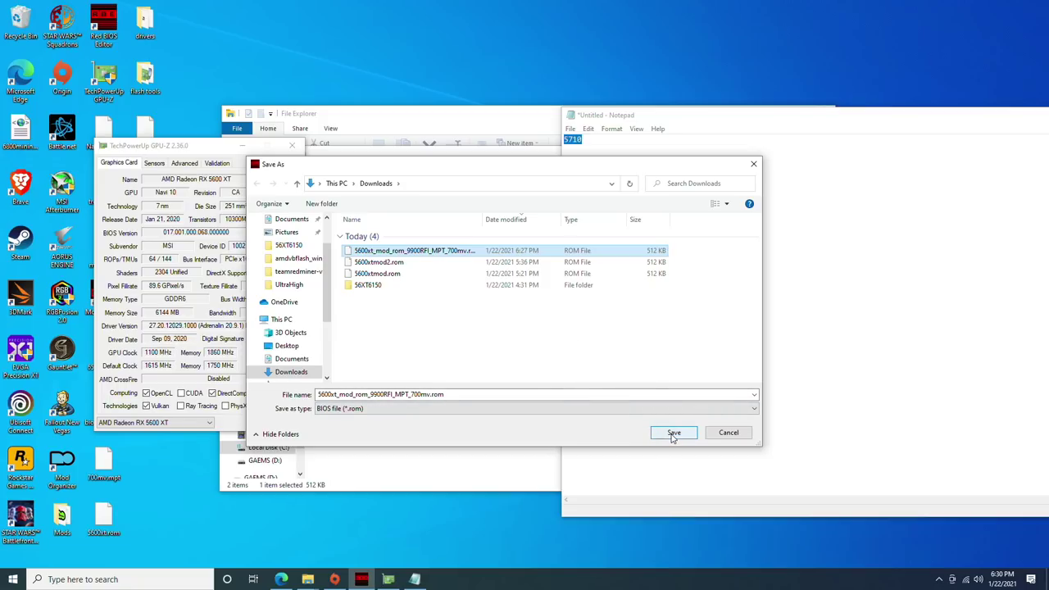
- Switch to the browser and follow the amdvbflash mirror link on the igorslab.de page to get amdvbflash_windows.zip
{"action": "left_click", "coordinate": [281, 579]}
{"action": "left_click", "coordinate": [198, 6]}
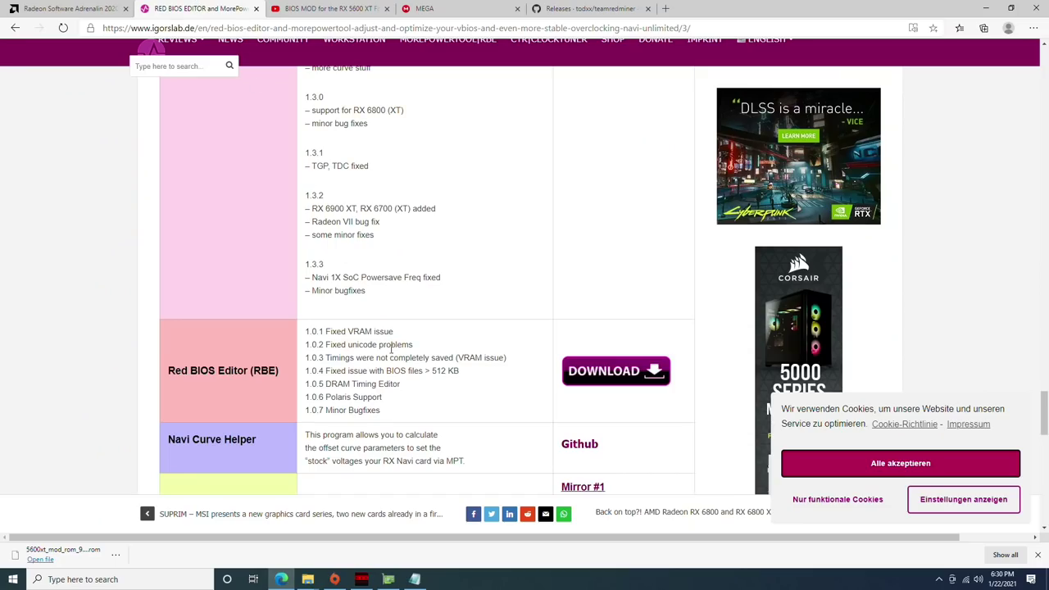
{"action": "scroll", "coordinate": [435, 427], "scroll_direction": "up", "scroll_amount": 4}
{"action": "scroll", "coordinate": [438, 424], "scroll_direction": "down", "scroll_amount": 9}
{"action": "scroll", "coordinate": [310, 283], "scroll_direction": "up", "scroll_amount": 1}
{"action": "left_click", "coordinate": [603, 193]}
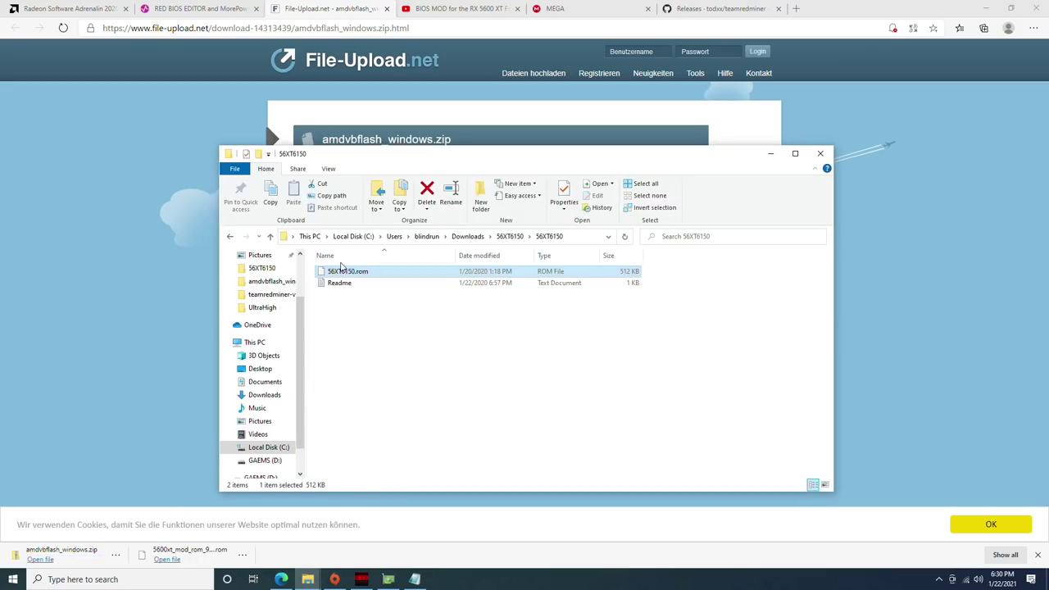
- Extract the amdvbflash_windows archive in the Downloads folder using the default destination
{"action": "left_click", "coordinate": [467, 236]}
{"action": "left_click", "coordinate": [355, 288]}
{"action": "right_click", "coordinate": [355, 289]}
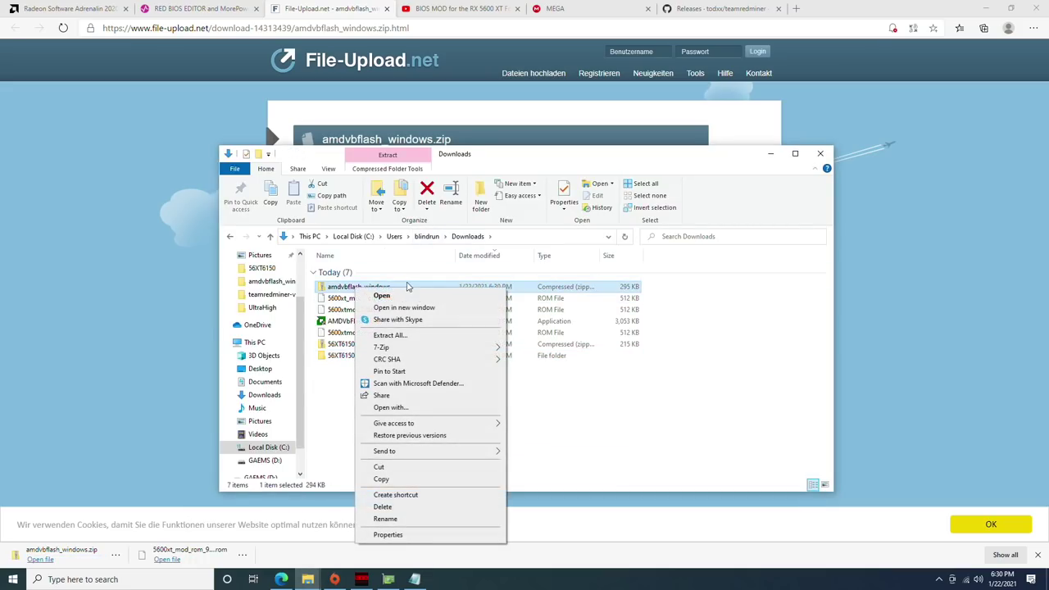
{"action": "left_click", "coordinate": [402, 334]}
{"action": "left_click", "coordinate": [622, 394]}
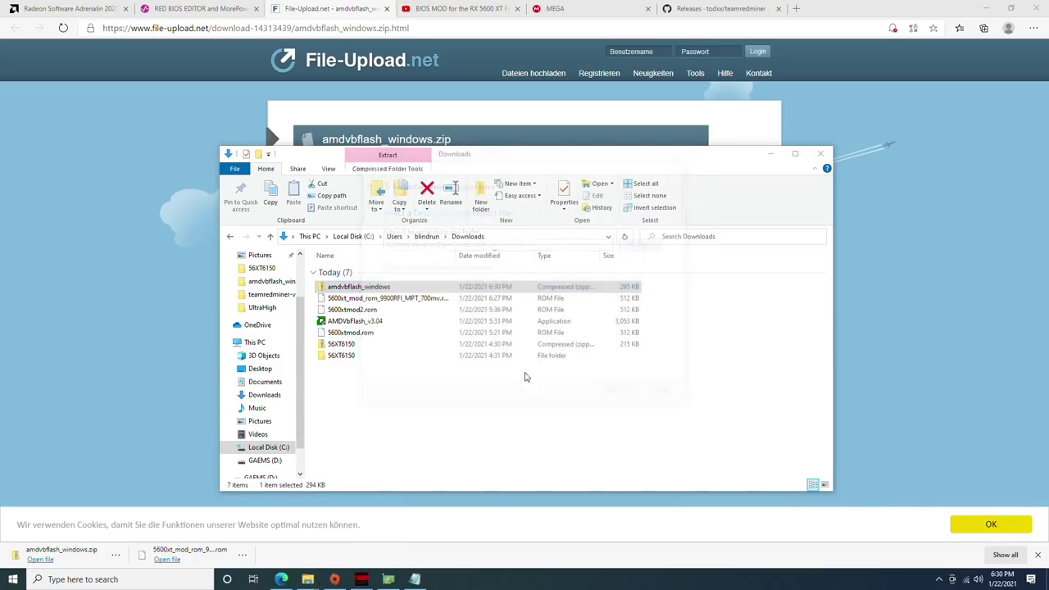
- Copy 5600xt_mod_rom_9900RFI_MPT_700mv.rom from the Downloads folder into the extracted amdvbflash_windows folder
{"action": "left_click", "coordinate": [357, 430]}
{"action": "left_click", "coordinate": [399, 299]}
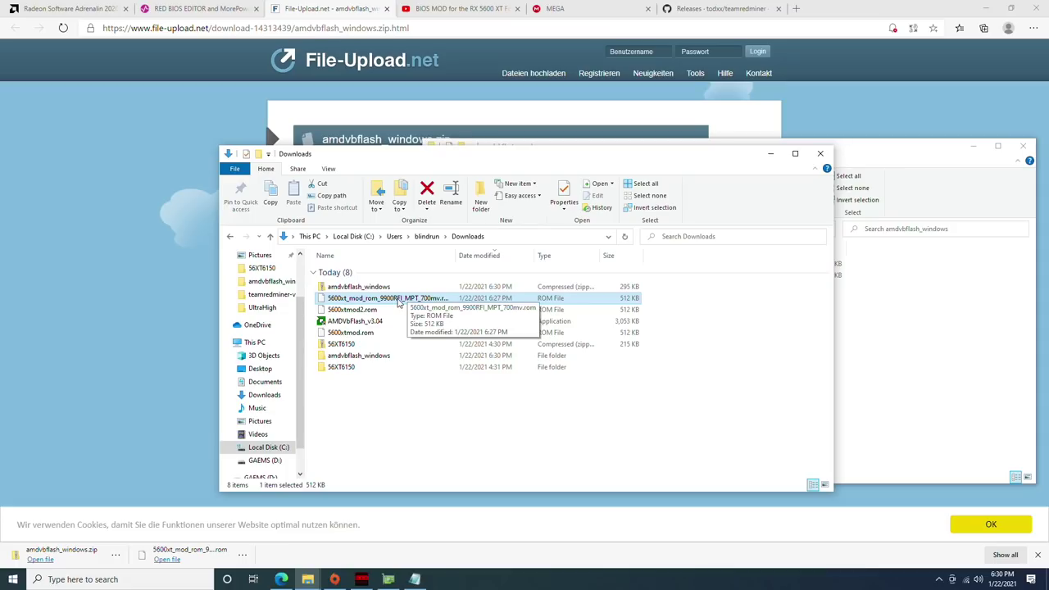
{"action": "right_click", "coordinate": [400, 301]}
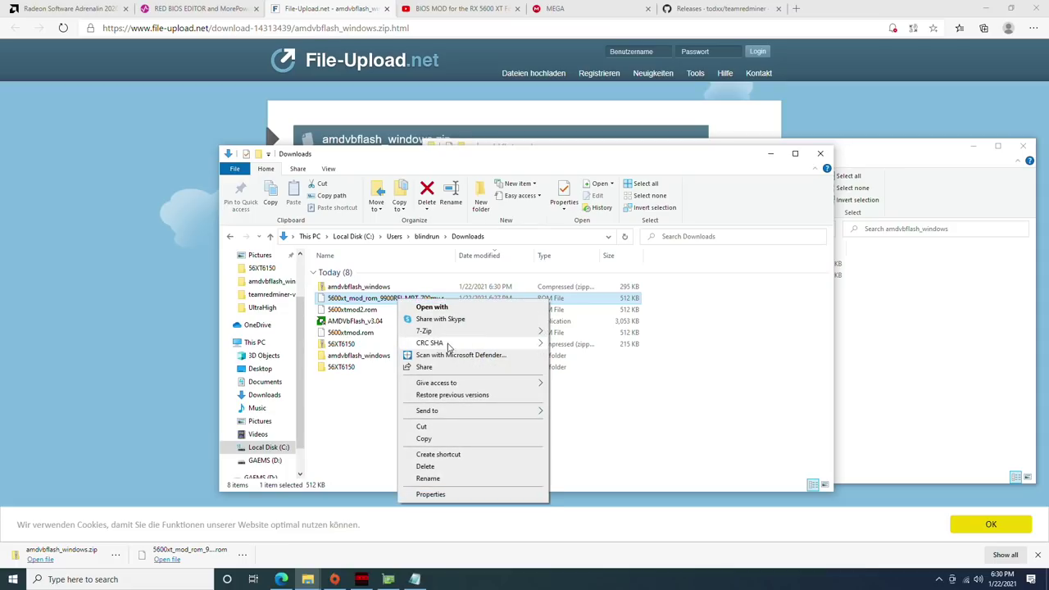
{"action": "left_click", "coordinate": [435, 441]}
{"action": "left_click", "coordinate": [915, 343]}
{"action": "right_click", "coordinate": [604, 331]}
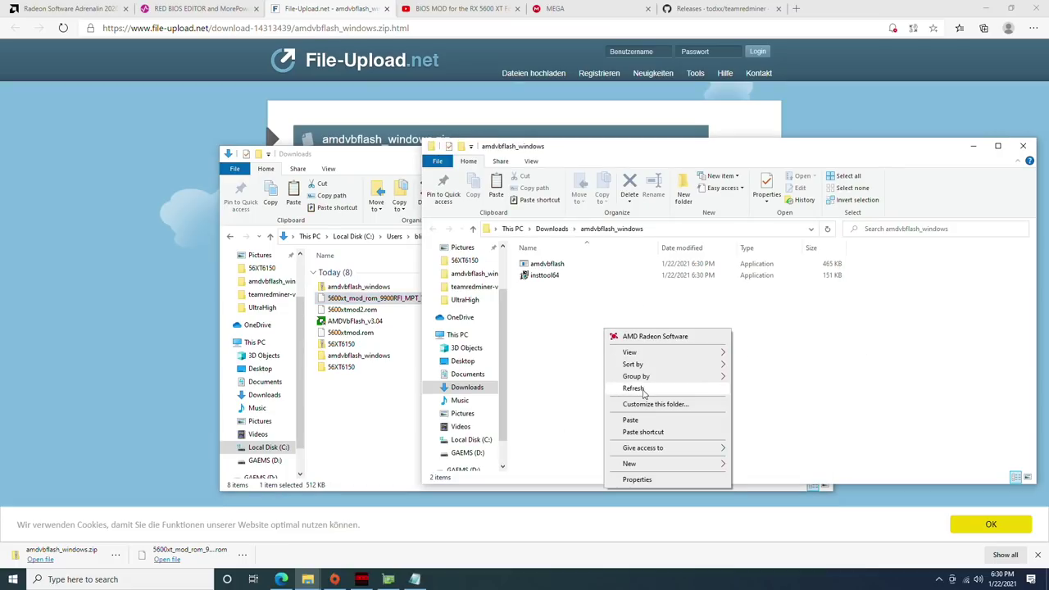
{"action": "left_click", "coordinate": [639, 420]}
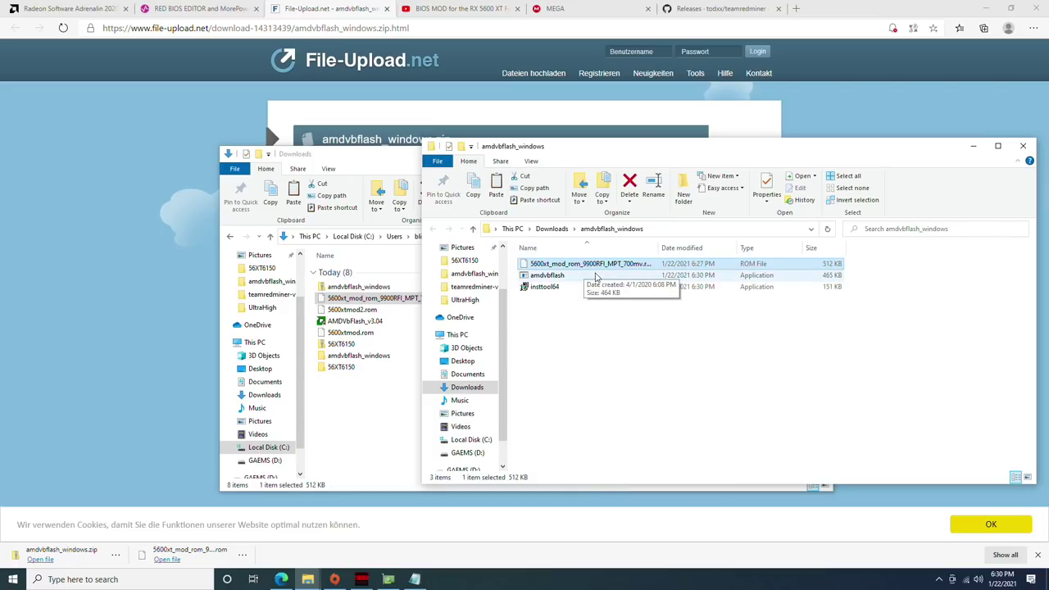
- Switch to GPU-Z to examine the RX 5600 XT's subvendor and device ID, and close it
{"action": "left_click", "coordinate": [361, 579]}
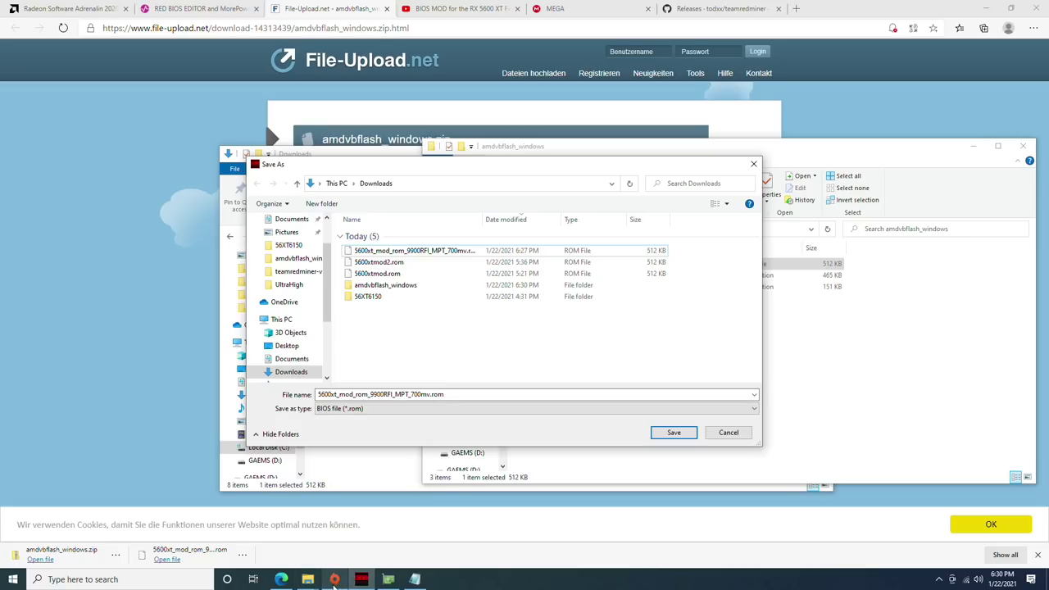
{"action": "mouse_move", "coordinate": [314, 587]}
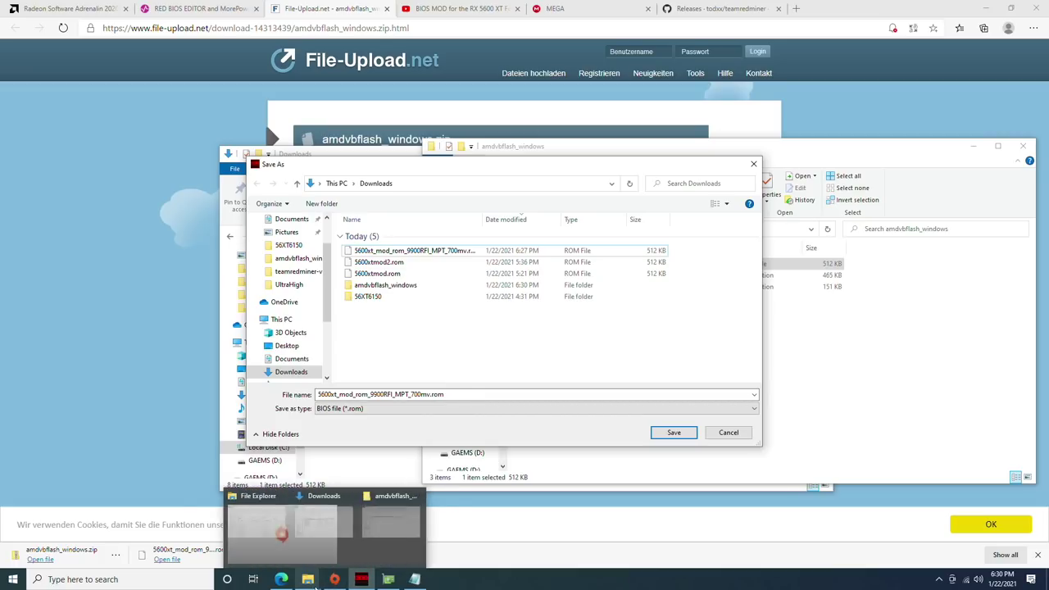
{"action": "left_click", "coordinate": [335, 580]}
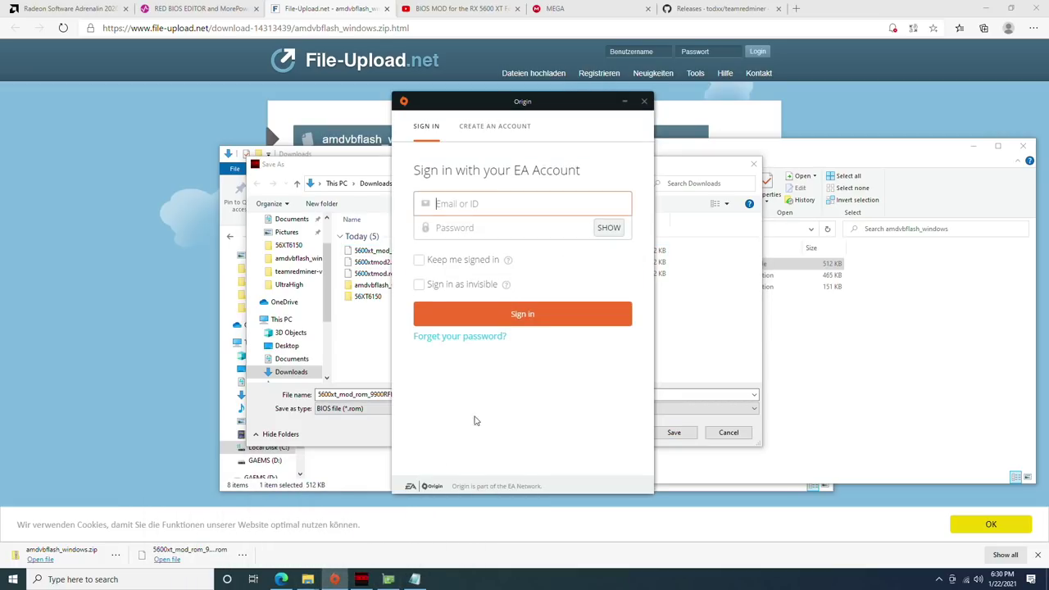
{"action": "left_click", "coordinate": [644, 101]}
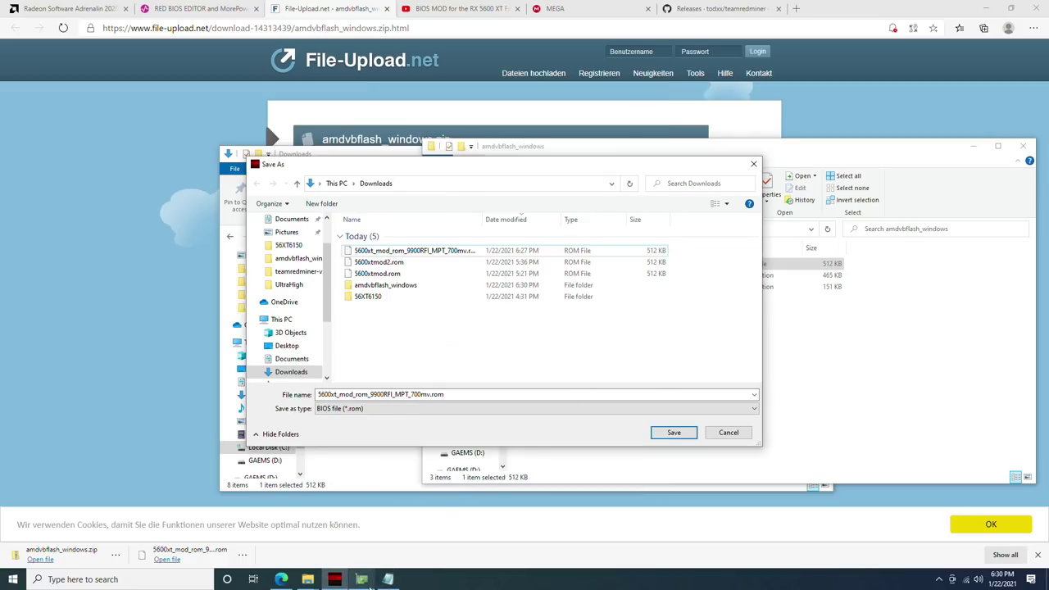
{"action": "left_click", "coordinate": [362, 579]}
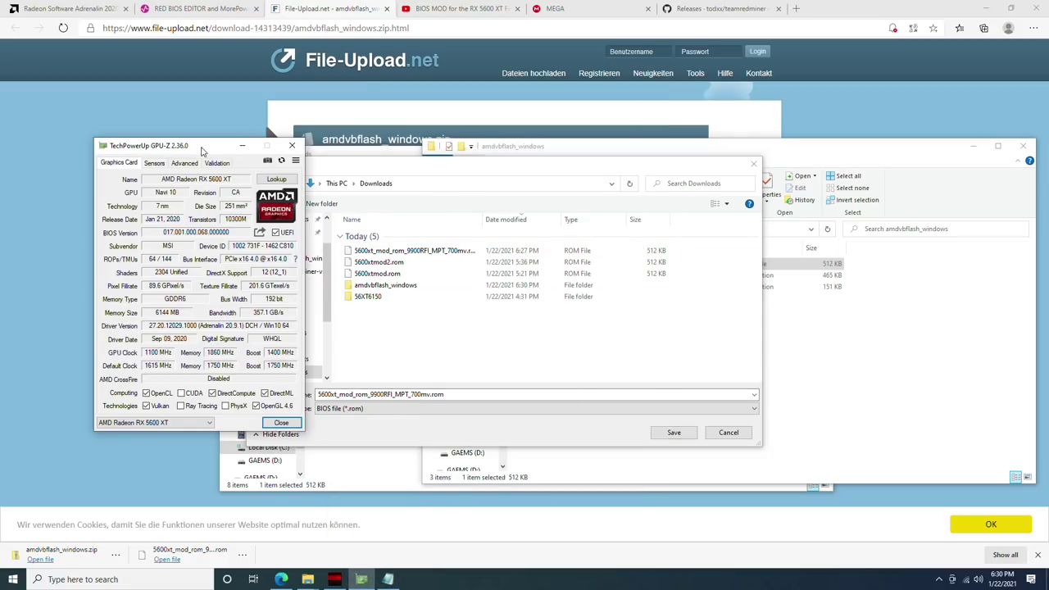
{"action": "left_click_drag", "start_coordinate": [206, 146], "coordinate": [493, 161]}
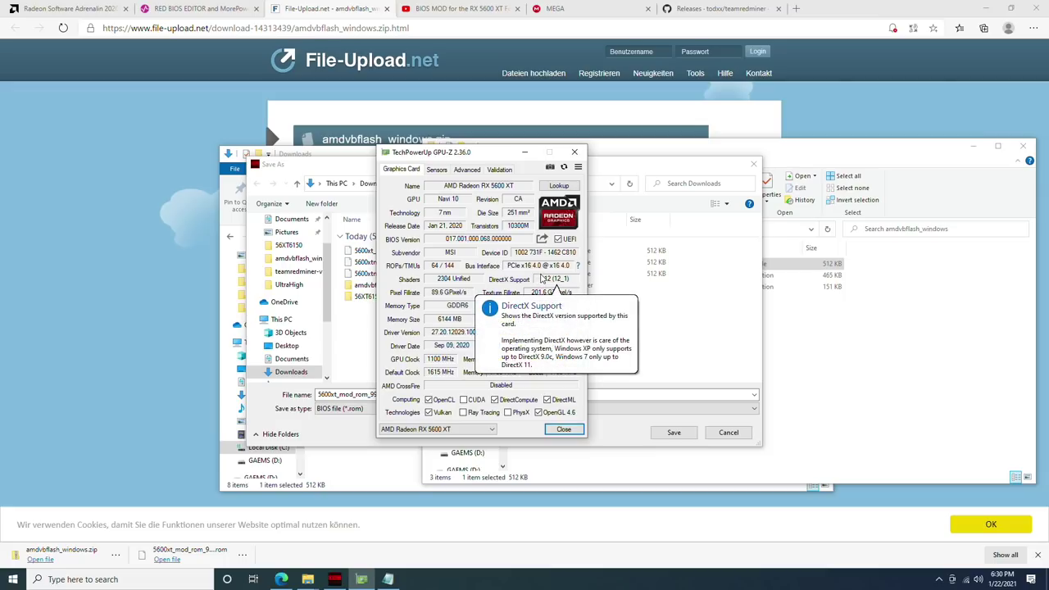
{"action": "left_click_drag", "start_coordinate": [445, 156], "coordinate": [460, 166]}
{"action": "left_click", "coordinate": [584, 164]}
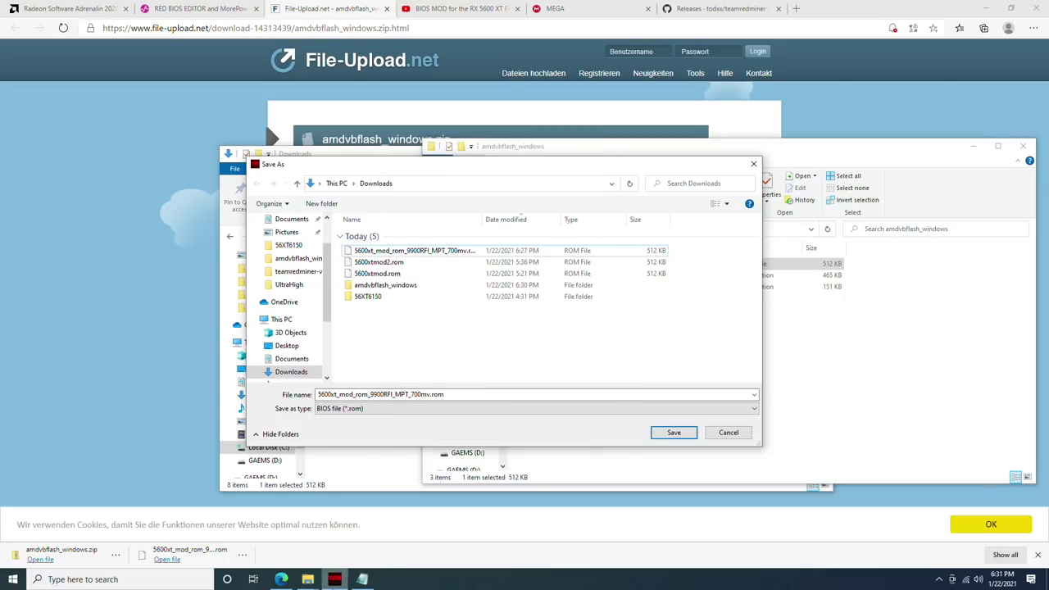
- Cancel the pending save in Red BIOS Editor and reload 5600xt_mod_rom_9900RFI_MPT_700mv.rom from Downloads to check its Sub ID
{"action": "left_click", "coordinate": [728, 433]}
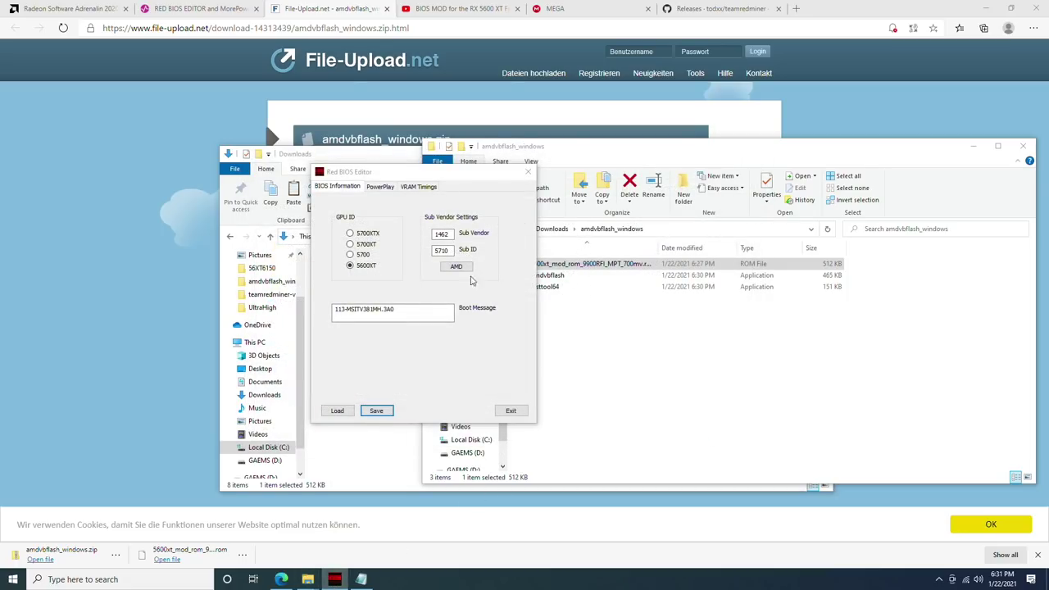
{"action": "left_click", "coordinate": [337, 409]}
{"action": "left_click", "coordinate": [379, 253]}
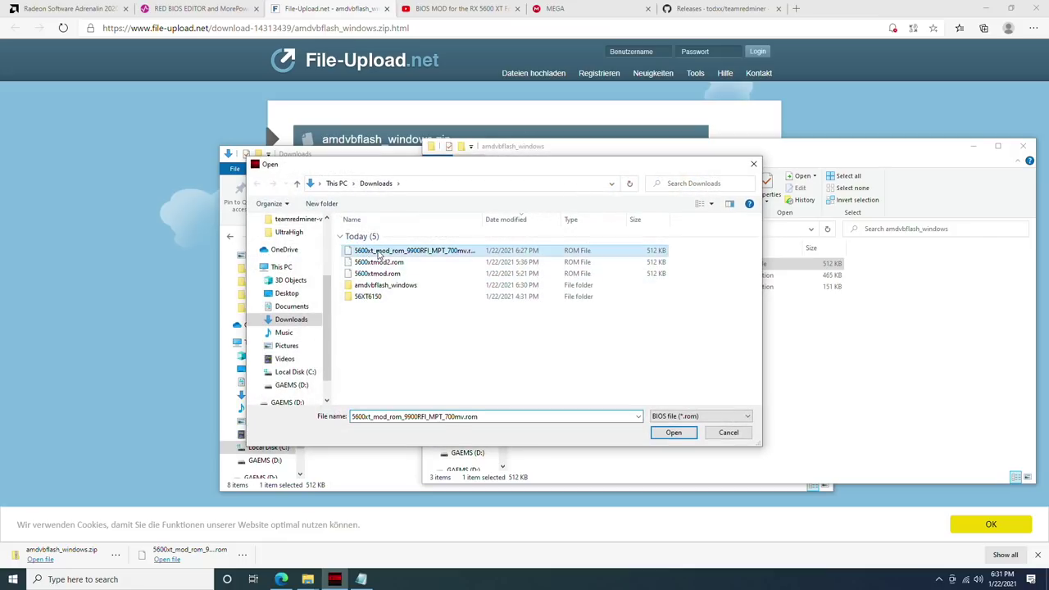
{"action": "left_click", "coordinate": [673, 433]}
{"action": "left_click_drag", "start_coordinate": [433, 250], "coordinate": [458, 252]}
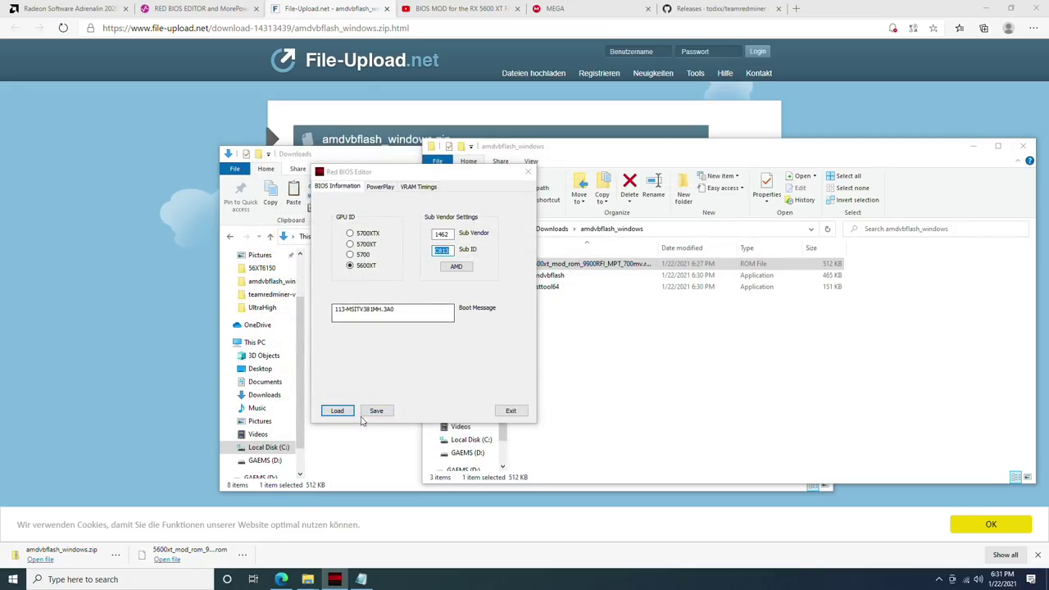
- Load 5600xt.rom from the Desktop into Red BIOS Editor and check its Sub ID
{"action": "left_click", "coordinate": [337, 410]}
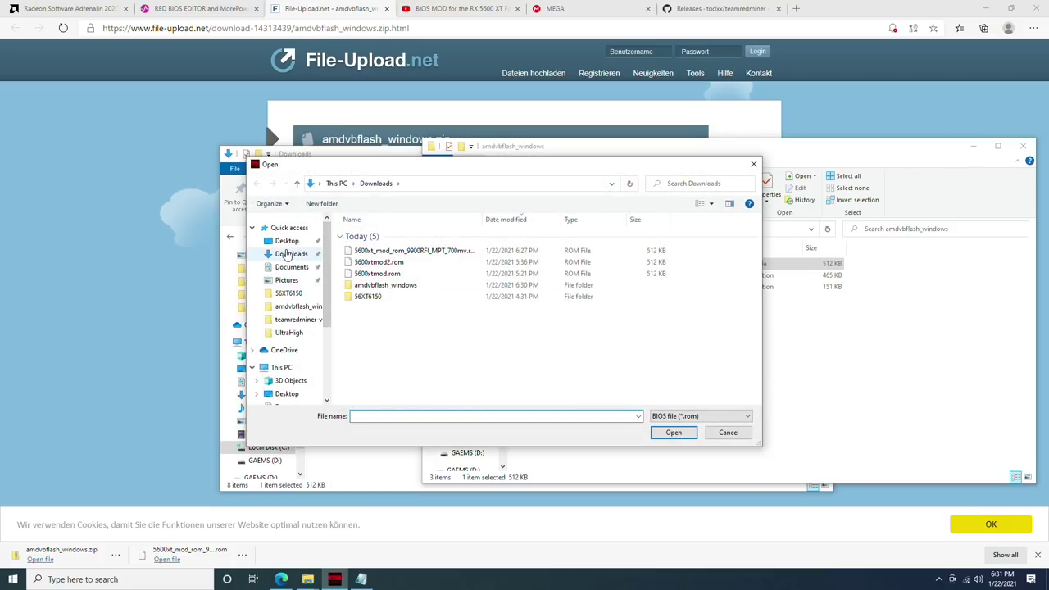
{"action": "left_click", "coordinate": [279, 244]}
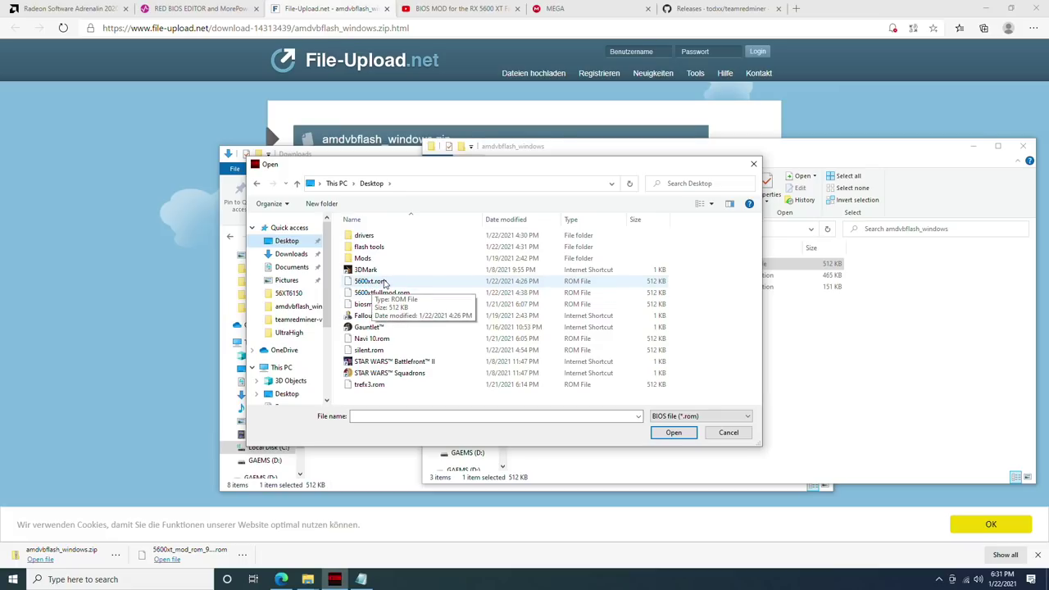
{"action": "left_click", "coordinate": [376, 291]}
{"action": "left_click", "coordinate": [376, 284]}
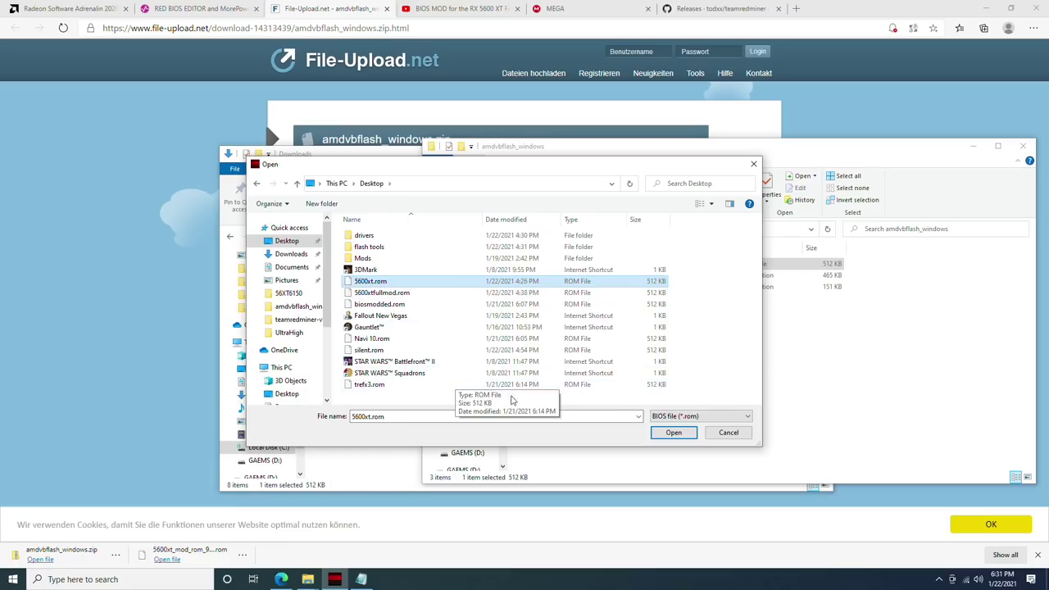
{"action": "left_click", "coordinate": [671, 434]}
{"action": "left_click_drag", "start_coordinate": [434, 250], "coordinate": [446, 254]}
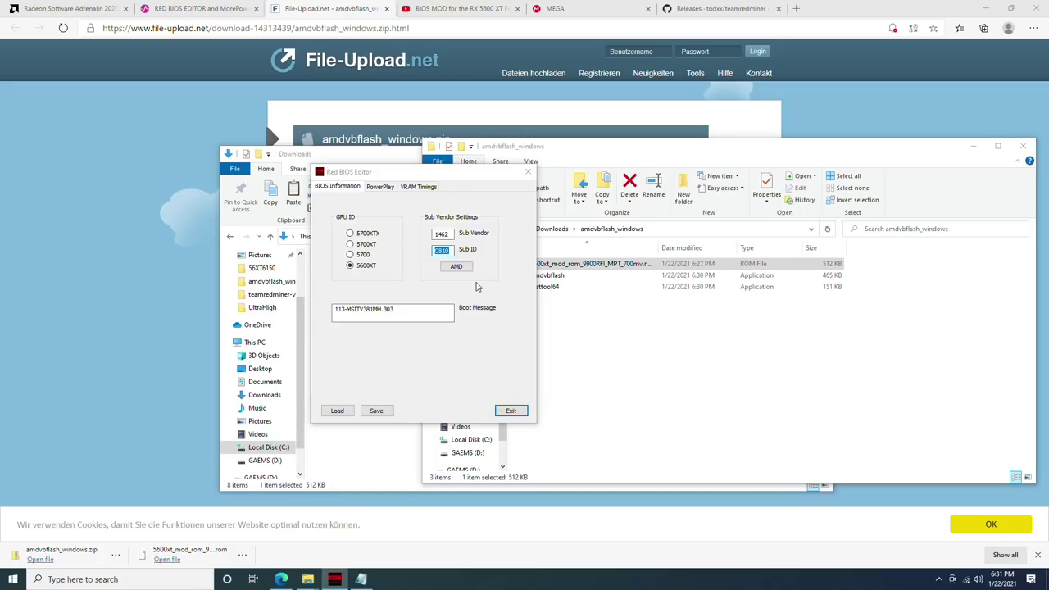
- Load 5600xt_mod_rom_9900RFI_MPT_700mv.rom from the amdvbflash_windows folder and set its Sub ID to C810
{"action": "left_click", "coordinate": [337, 410]}
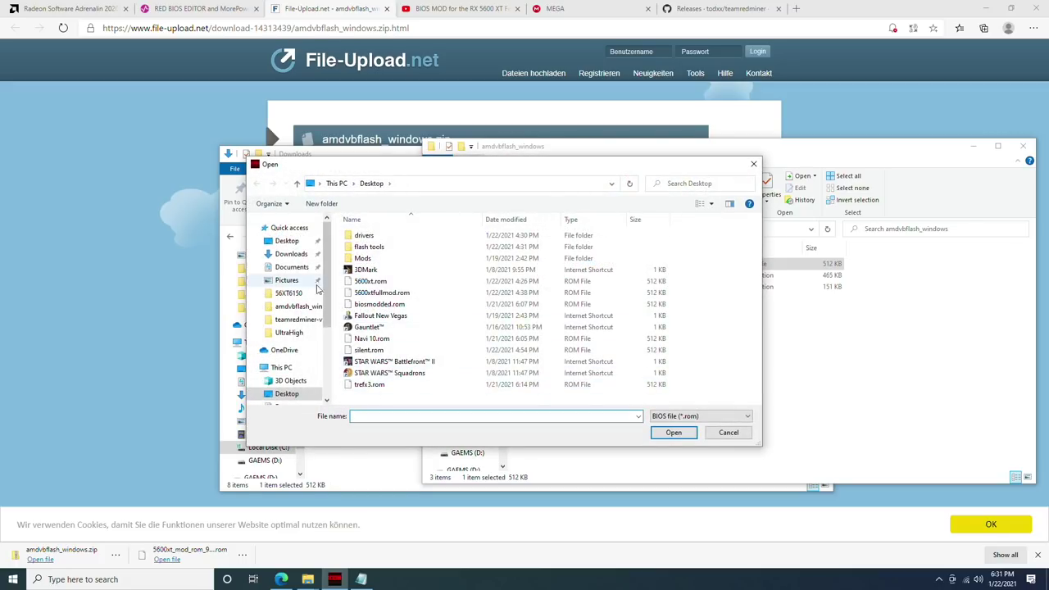
{"action": "scroll", "coordinate": [304, 295], "scroll_direction": "down", "scroll_amount": 1}
{"action": "scroll", "coordinate": [303, 295], "scroll_direction": "up", "scroll_amount": 1}
{"action": "scroll", "coordinate": [301, 289], "scroll_direction": "down", "scroll_amount": 1}
{"action": "scroll", "coordinate": [300, 288], "scroll_direction": "up", "scroll_amount": 1}
{"action": "left_click", "coordinate": [292, 255]}
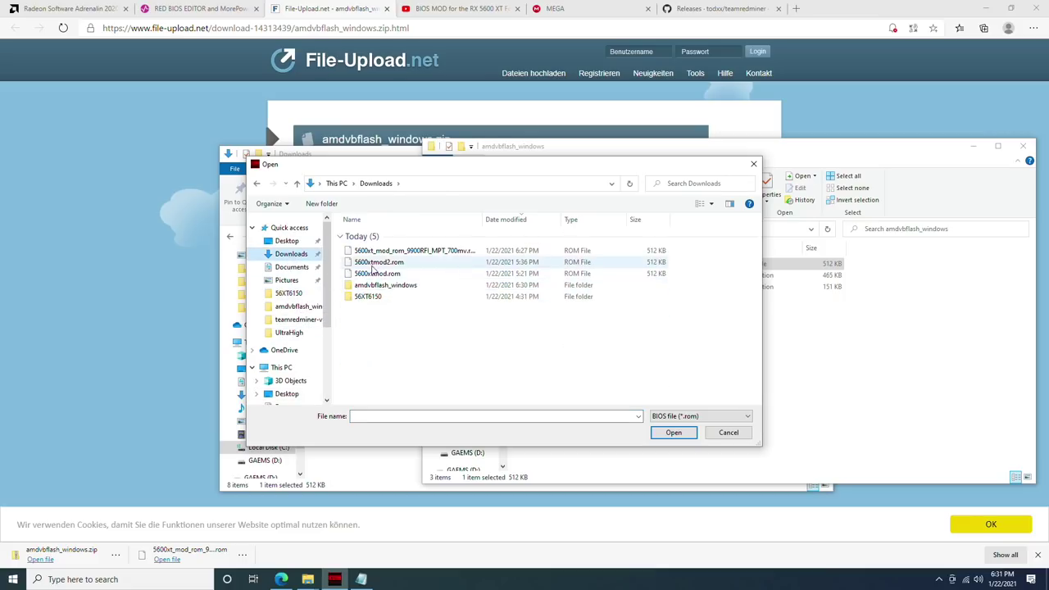
{"action": "left_click", "coordinate": [375, 255]}
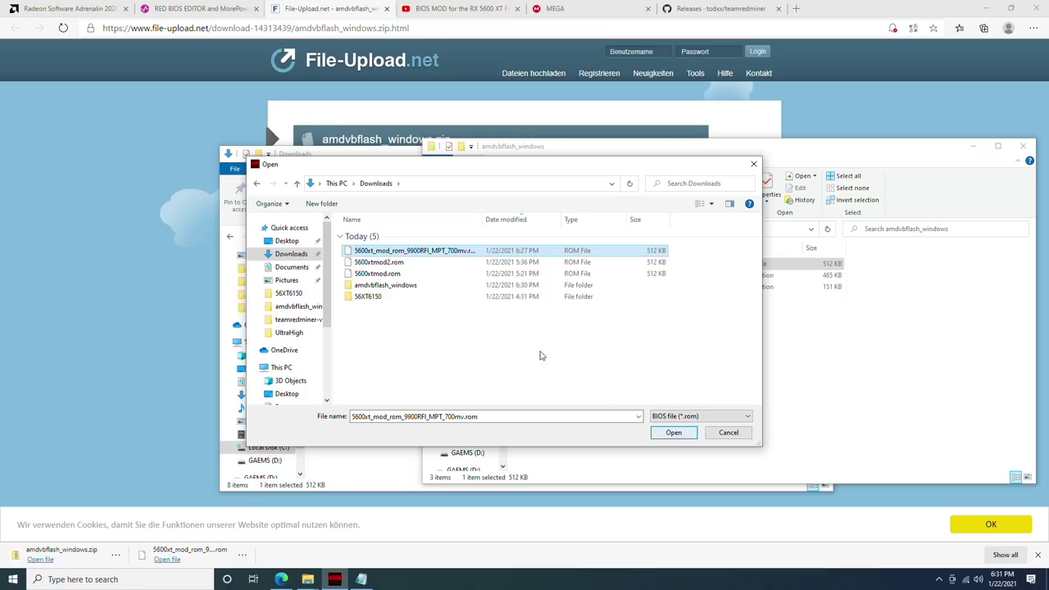
{"action": "double_click", "coordinate": [393, 285]}
{"action": "left_click", "coordinate": [665, 438]}
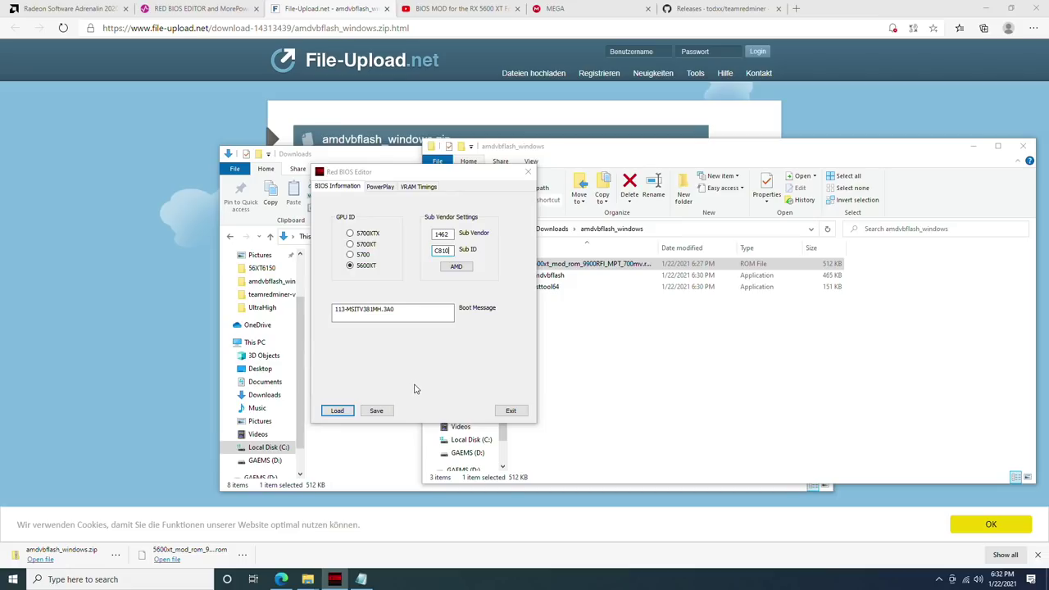
- Save the edited ROM over 5600xt_mod_rom_9900RFI_MPT_700mv.rom in the amdvbflash_windows folder
{"action": "left_click", "coordinate": [377, 410]}
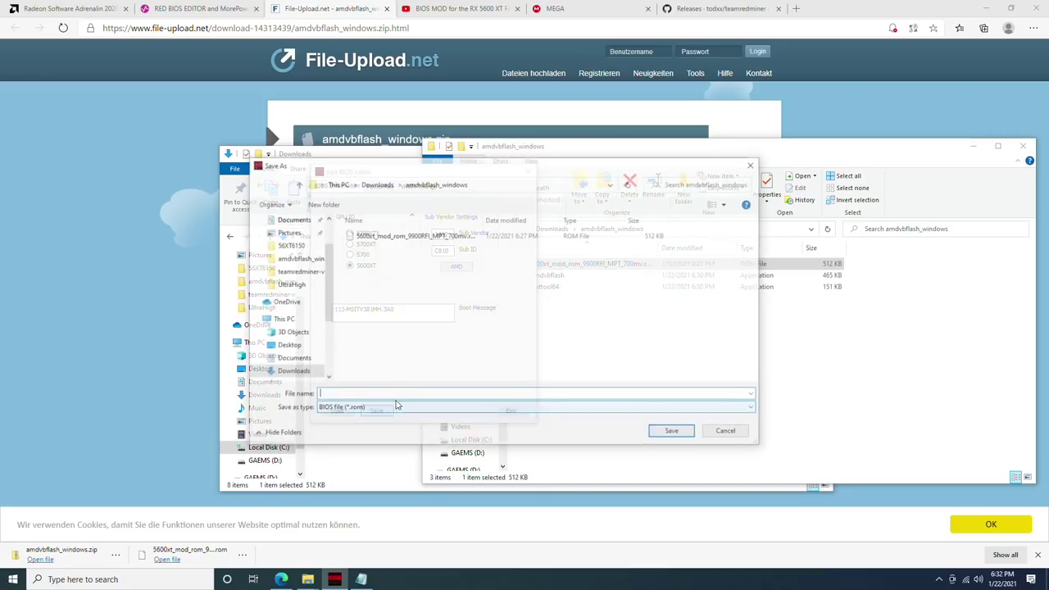
{"action": "left_click", "coordinate": [434, 239]}
{"action": "left_click", "coordinate": [673, 433]}
{"action": "left_click", "coordinate": [730, 347]}
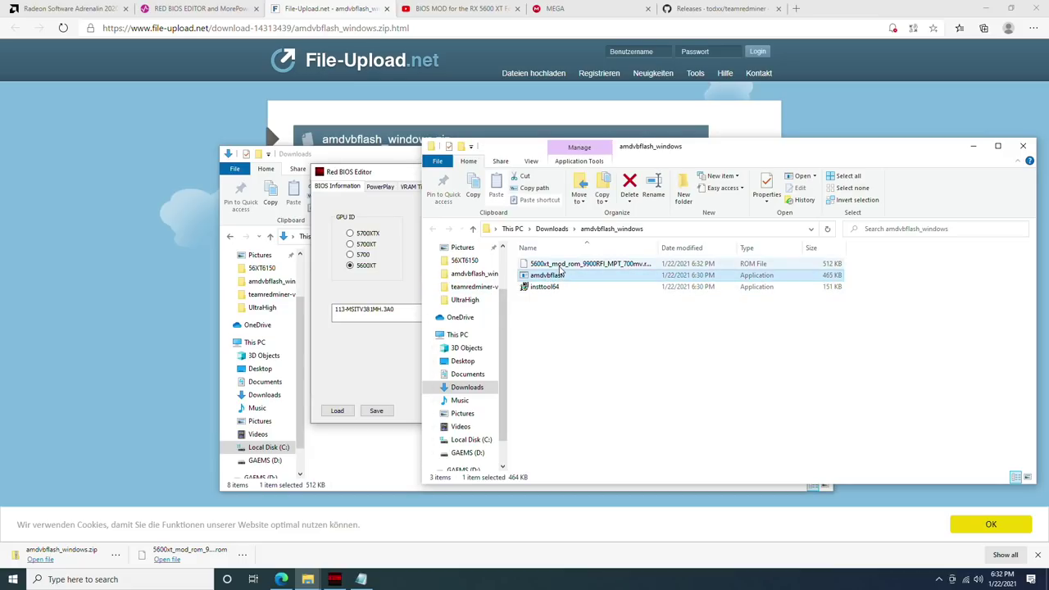
- Rename the modded ROM in the amdvbflash_windows folder to bios.rom
{"action": "left_click", "coordinate": [592, 264]}
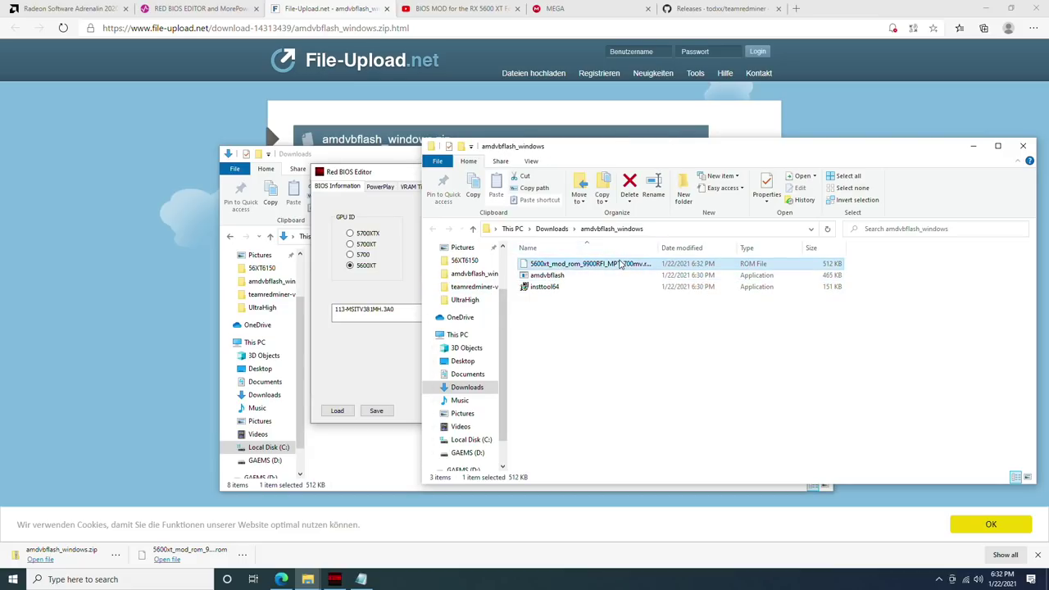
{"action": "right_click", "coordinate": [620, 264]}
{"action": "left_click", "coordinate": [650, 440]}
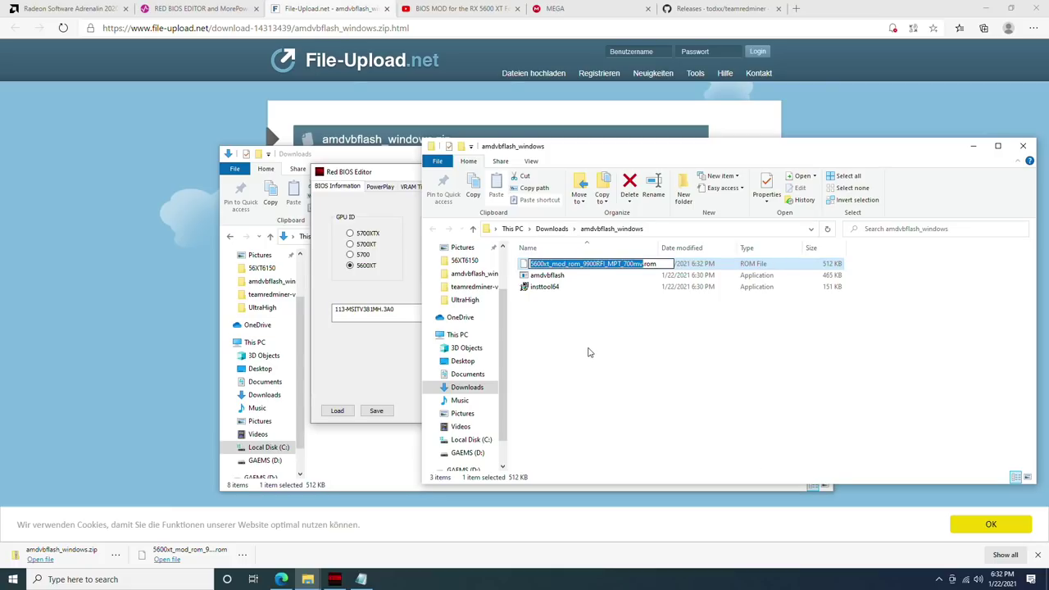
{"action": "type", "text": "bios"}
{"action": "key", "text": "Return"}
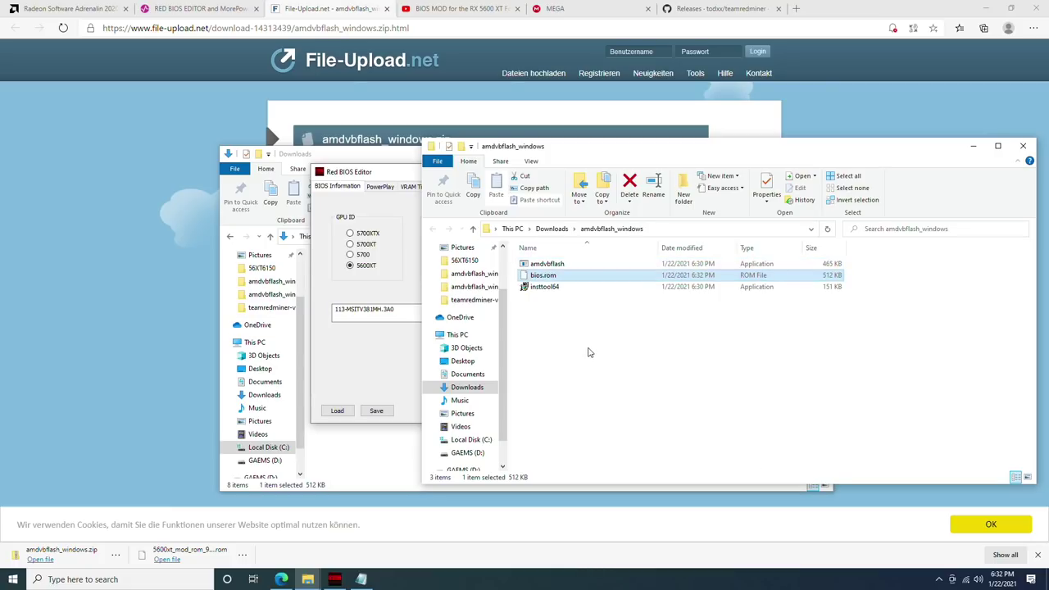
{"action": "left_click", "coordinate": [591, 352]}
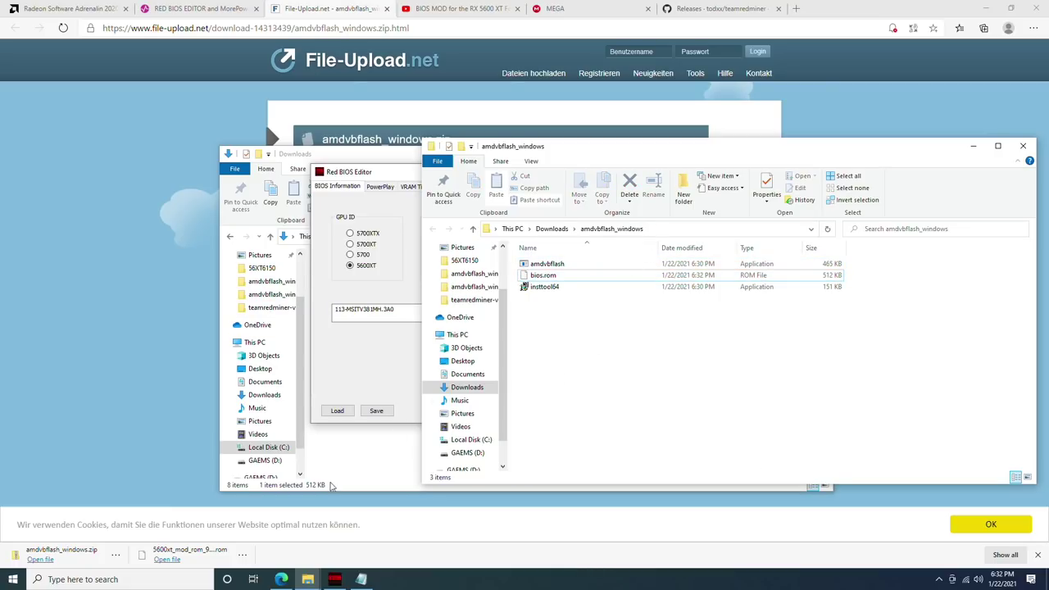
- Search Windows for cmd, run Command Prompt as administrator and allow it to make changes
{"action": "left_click", "coordinate": [136, 579]}
{"action": "type", "text": "cmd"}
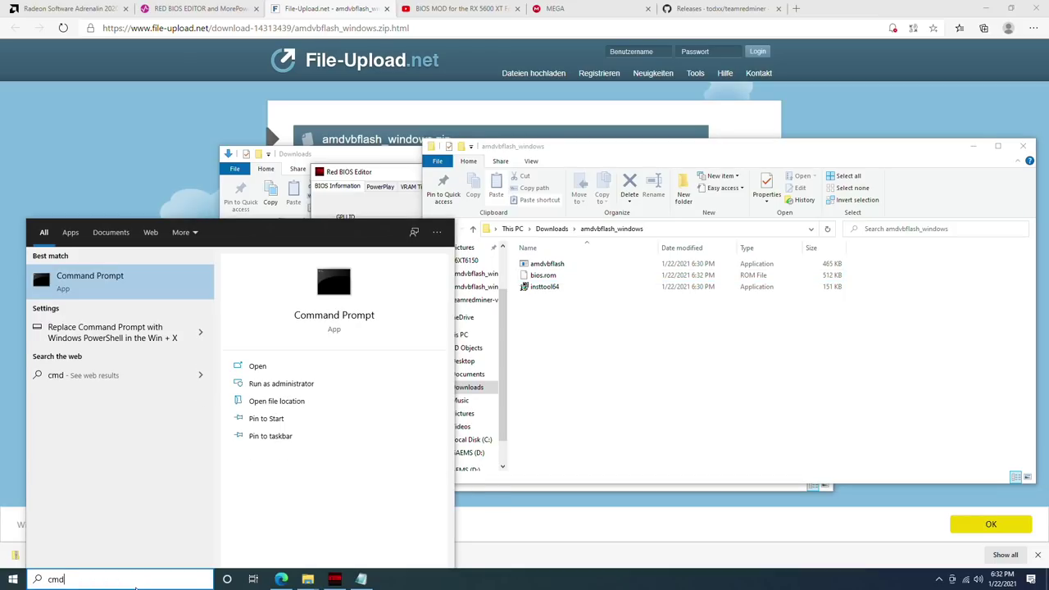
{"action": "right_click", "coordinate": [165, 291]}
{"action": "left_click", "coordinate": [201, 300]}
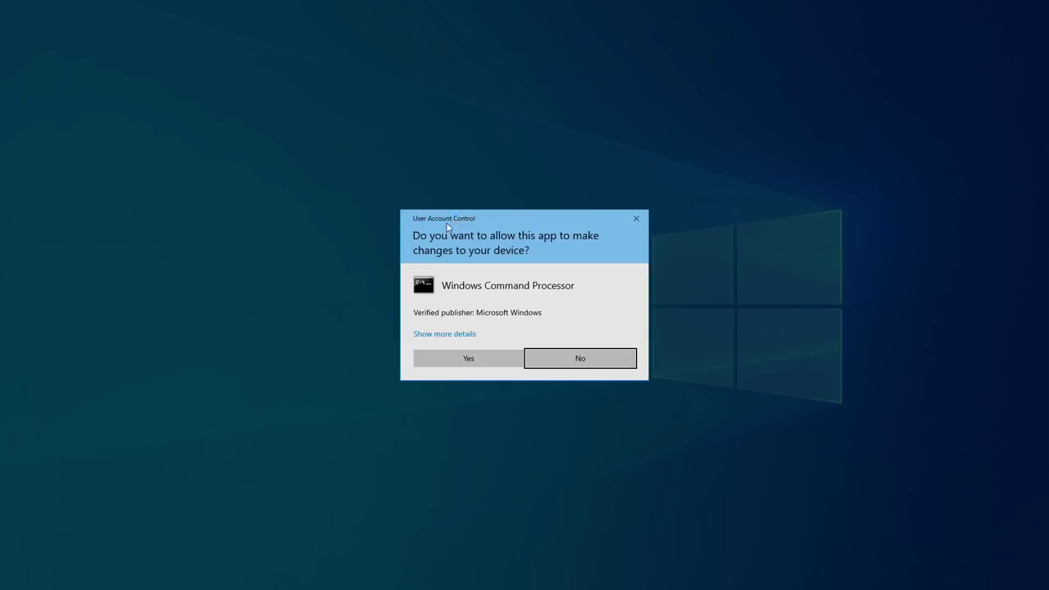
{"action": "left_click", "coordinate": [468, 360]}
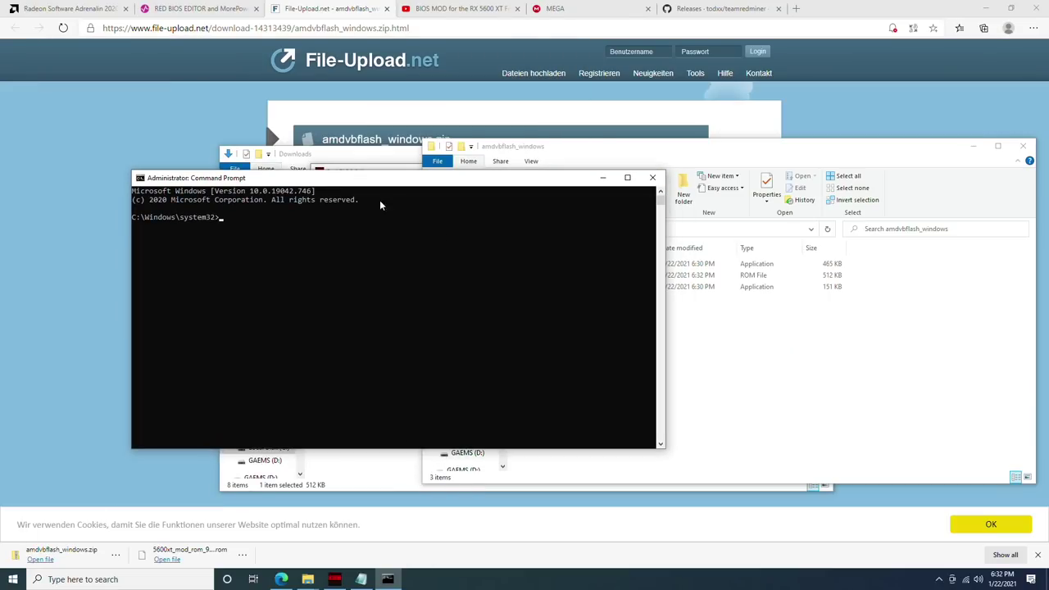
- Change the Command Prompt's working directory to the amdvbflash_windows folder in Downloads, using cd with the folder's full path
{"action": "left_click", "coordinate": [718, 346]}
{"action": "left_click", "coordinate": [401, 267]}
{"action": "left_click", "coordinate": [758, 232]}
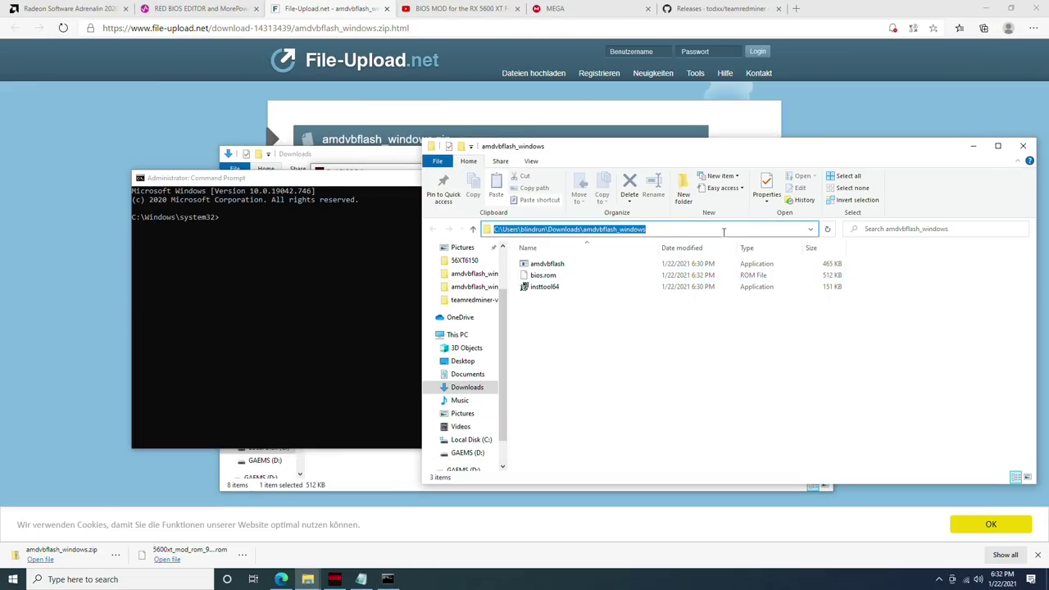
{"action": "left_click", "coordinate": [319, 277]}
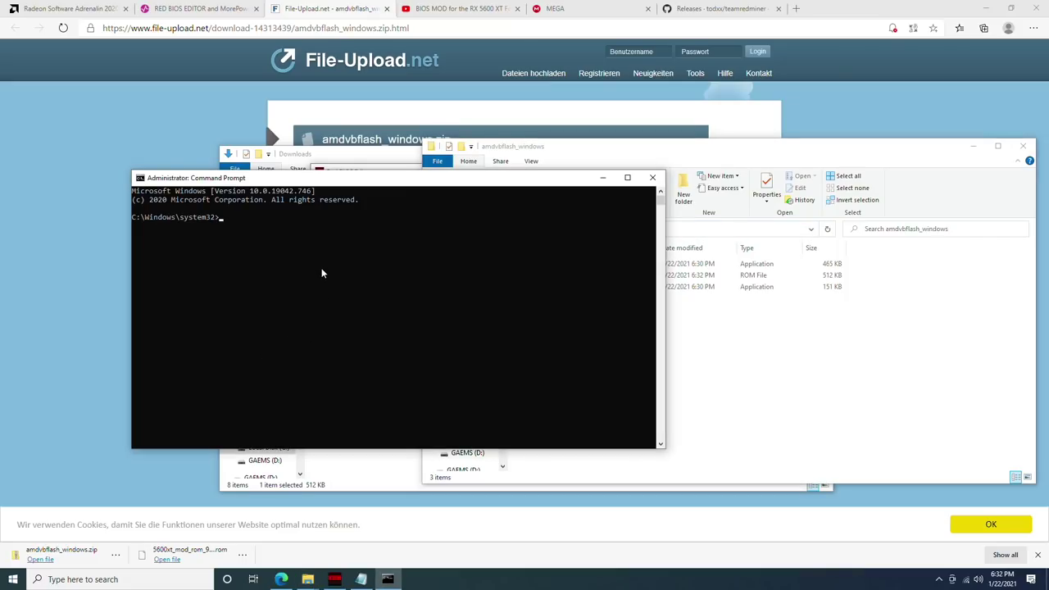
{"action": "type", "text": "cd"}
{"action": "type", "text": "C:\\Users\\blindrun\\Downloads\\amdvbflash_windows"}
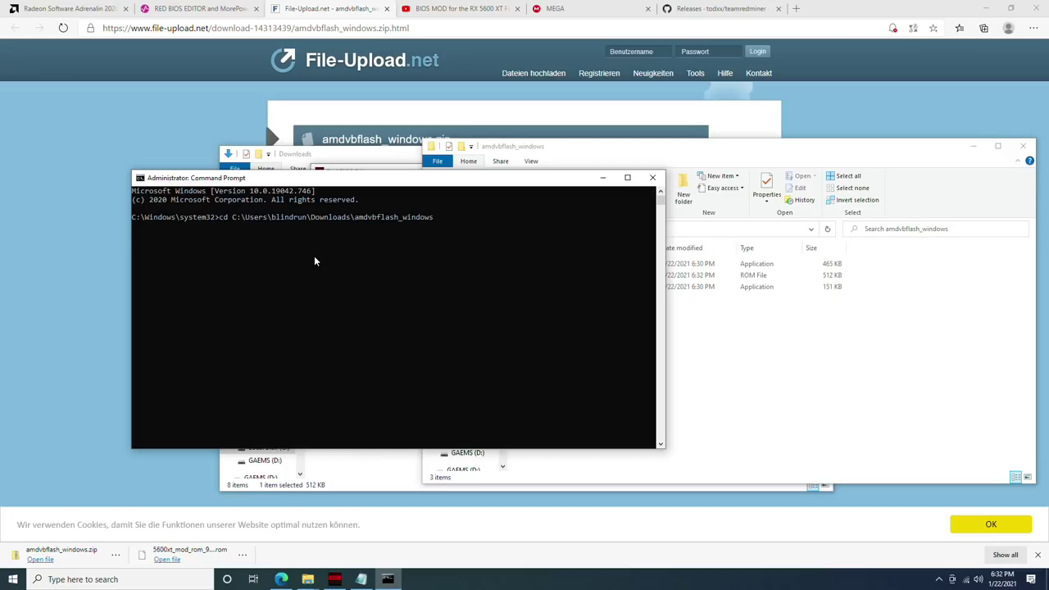
{"action": "key", "text": "Return"}
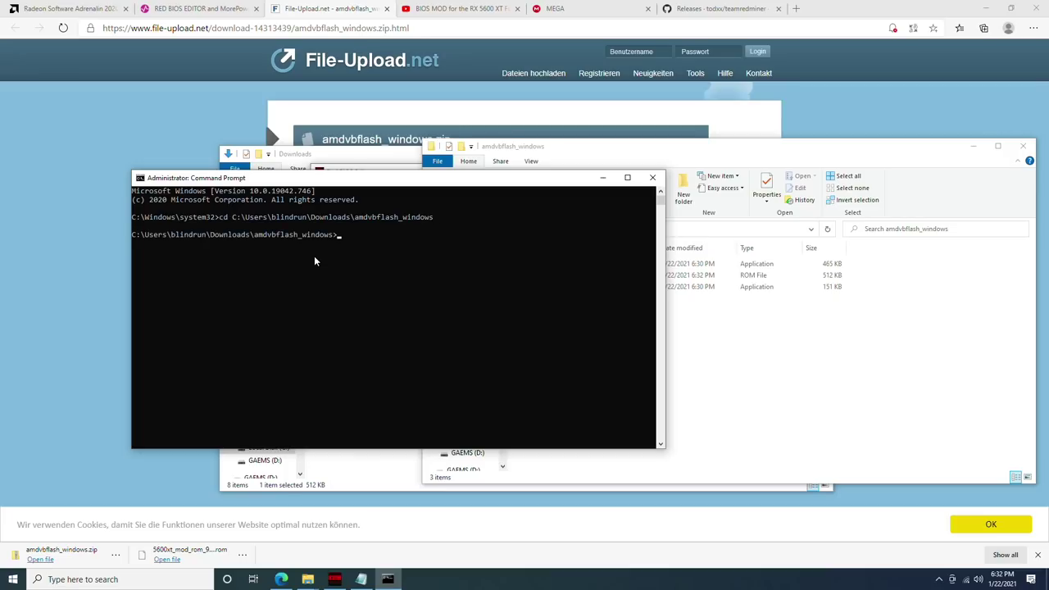
- List the contents of the amdvbflash_windows folder, and query the installed GPU adapters with amdvbflash -i
{"action": "type", "text": "dir"}
{"action": "key", "text": "Return"}
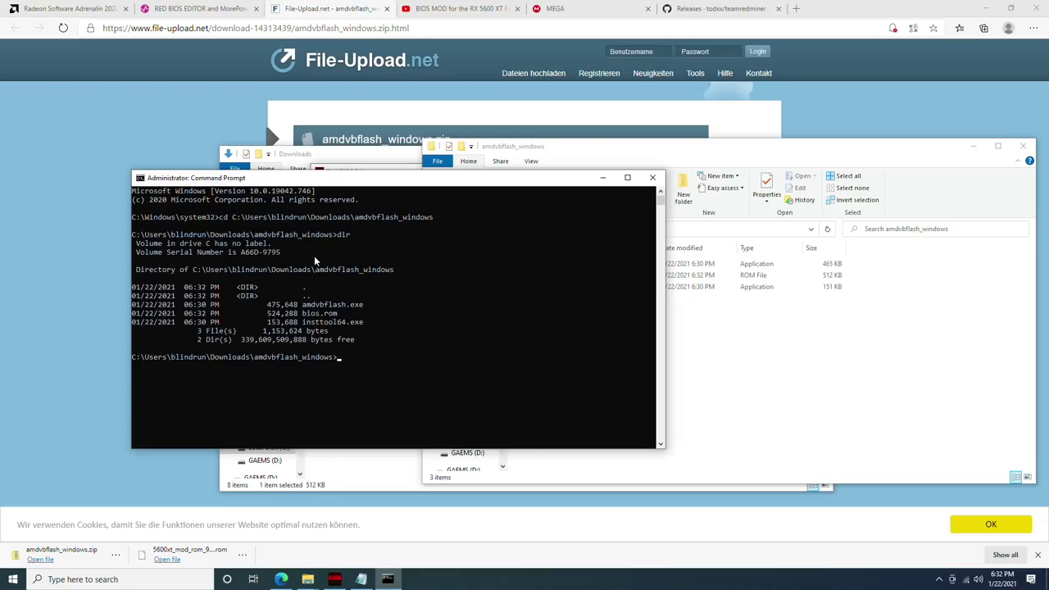
{"action": "left_click_drag", "start_coordinate": [311, 177], "coordinate": [443, 131]}
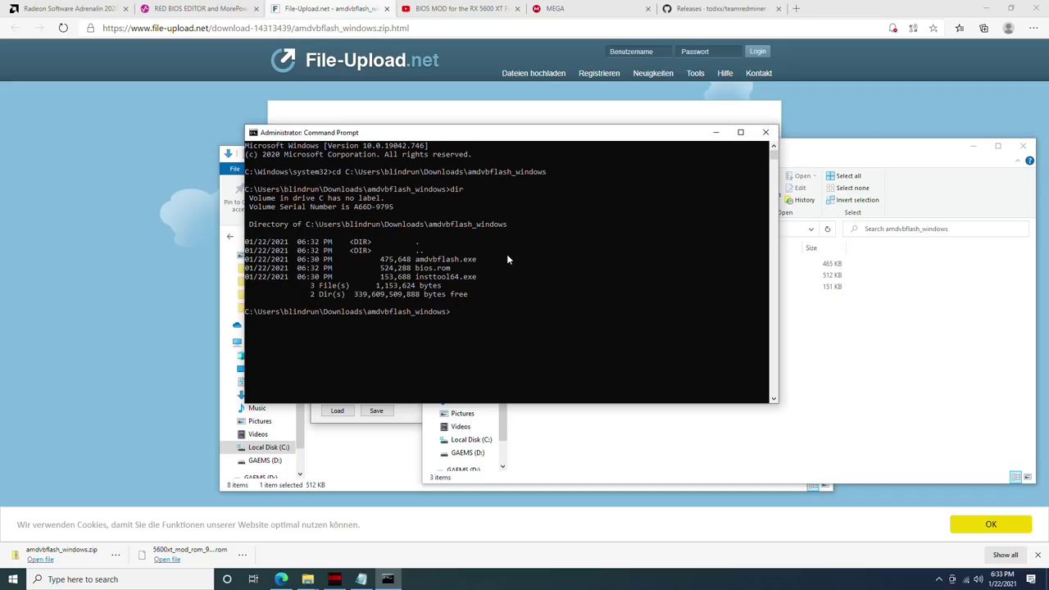
{"action": "type", "text": "amdvbflash -i"}
{"action": "key", "text": "Return"}
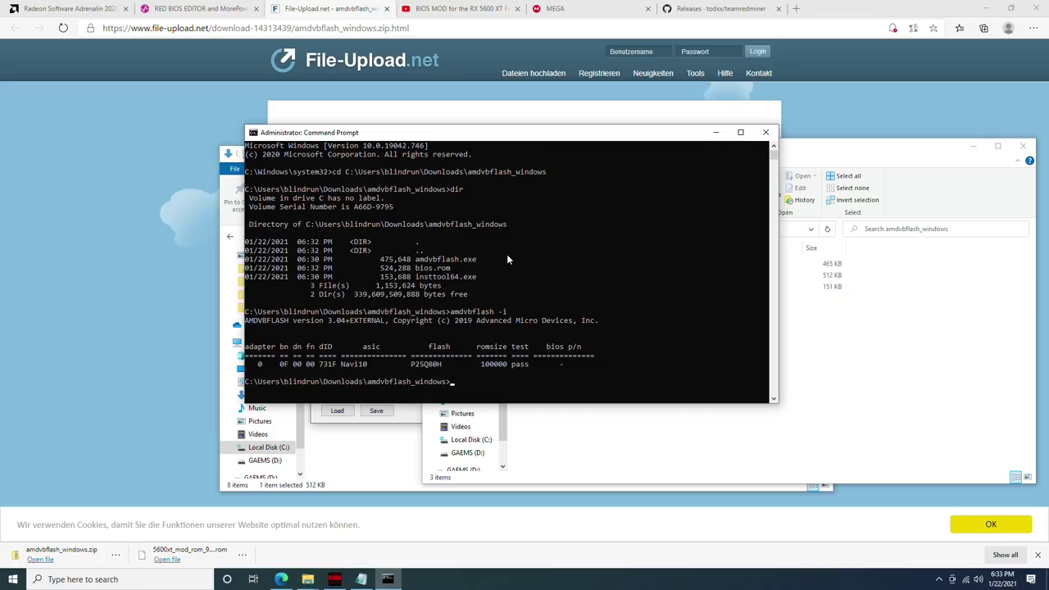
- Unlock the ROM of adapter 0 with amdvbflash -unlockrom 0 and flash it using amdvbflash -p 0 bios.rom
{"action": "type", "text": "amdvbflash -unlockrom 0"}
{"action": "key", "text": "Return"}
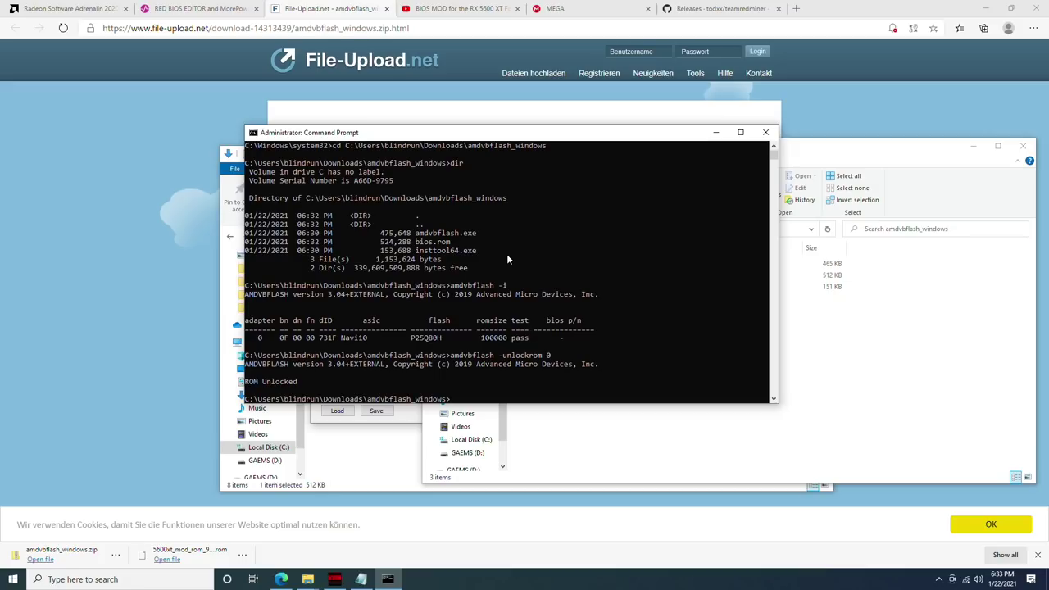
{"action": "type", "text": "amdvbflash"}
{"action": "type", "text": " -p 0"}
{"action": "type", "text": "biosr.rom"}
{"action": "key", "text": "Return"}
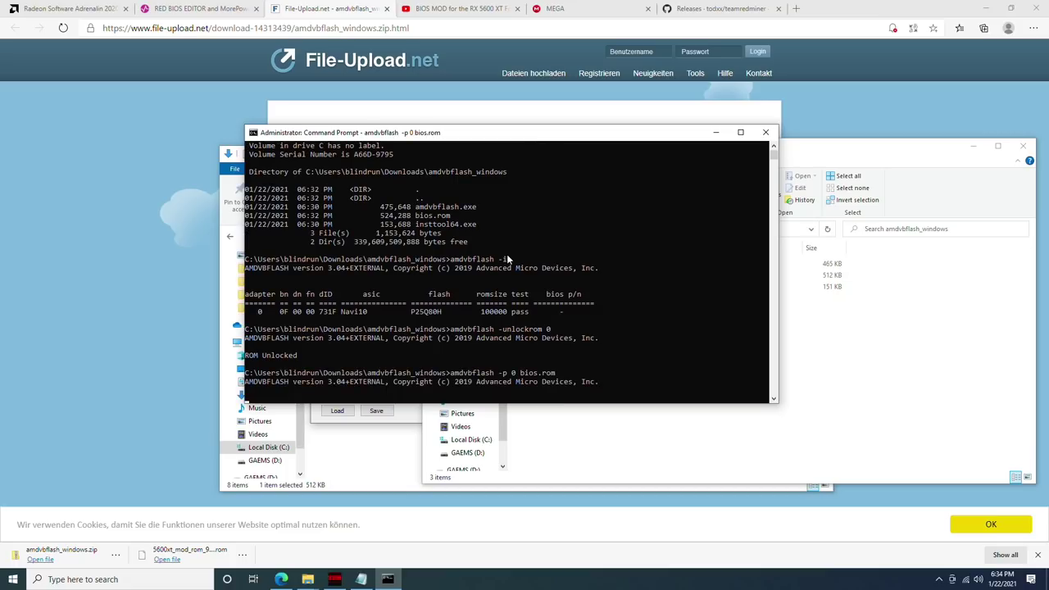
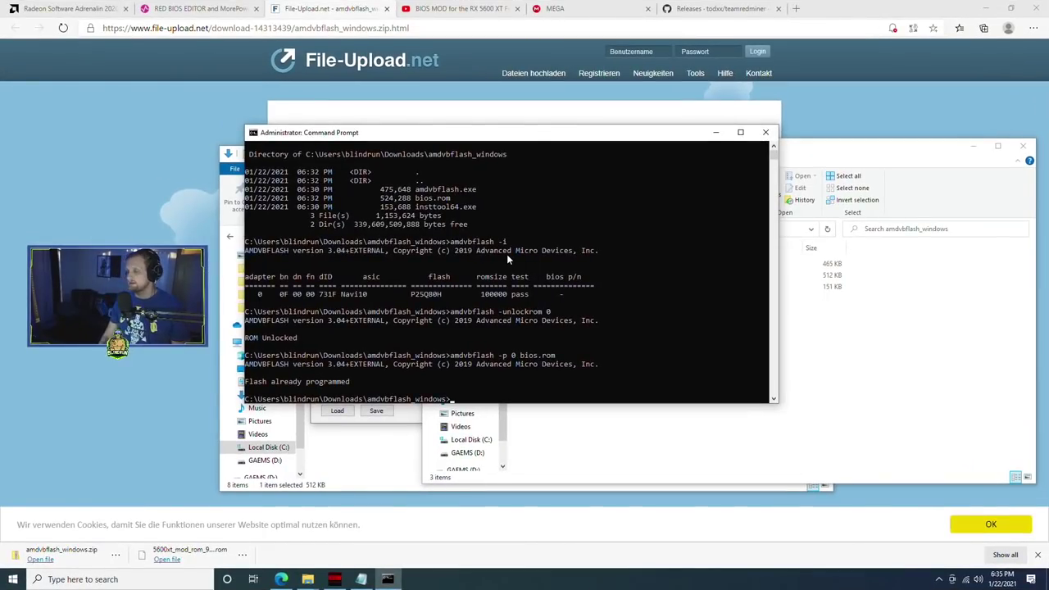
- Close the Command Prompt and all other open windows, discarding the unsaved Notepad note
{"action": "left_click", "coordinate": [765, 132]}
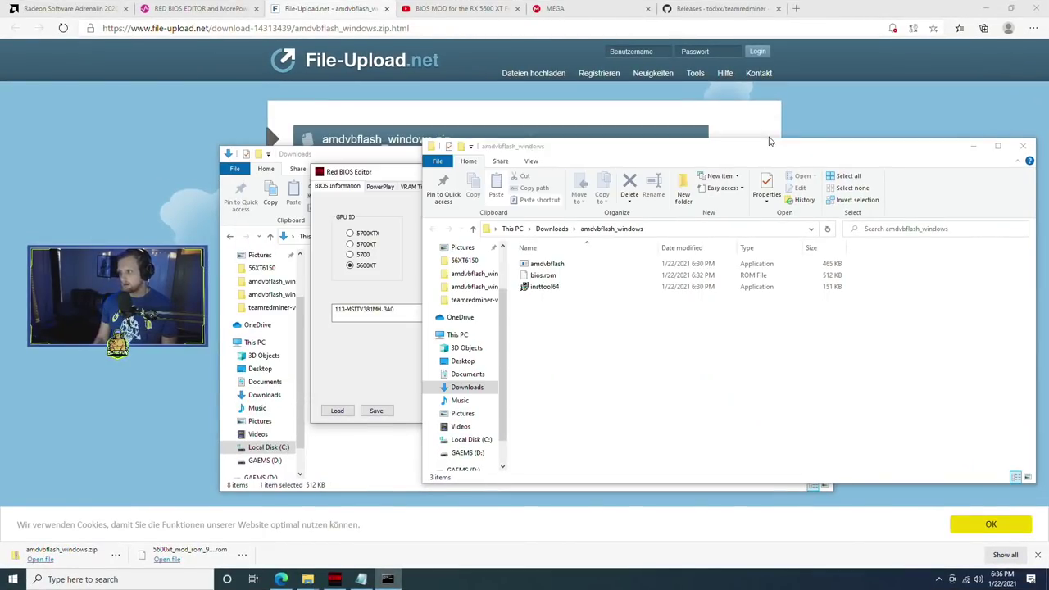
{"action": "left_click", "coordinate": [1018, 155]}
{"action": "left_click", "coordinate": [529, 173]}
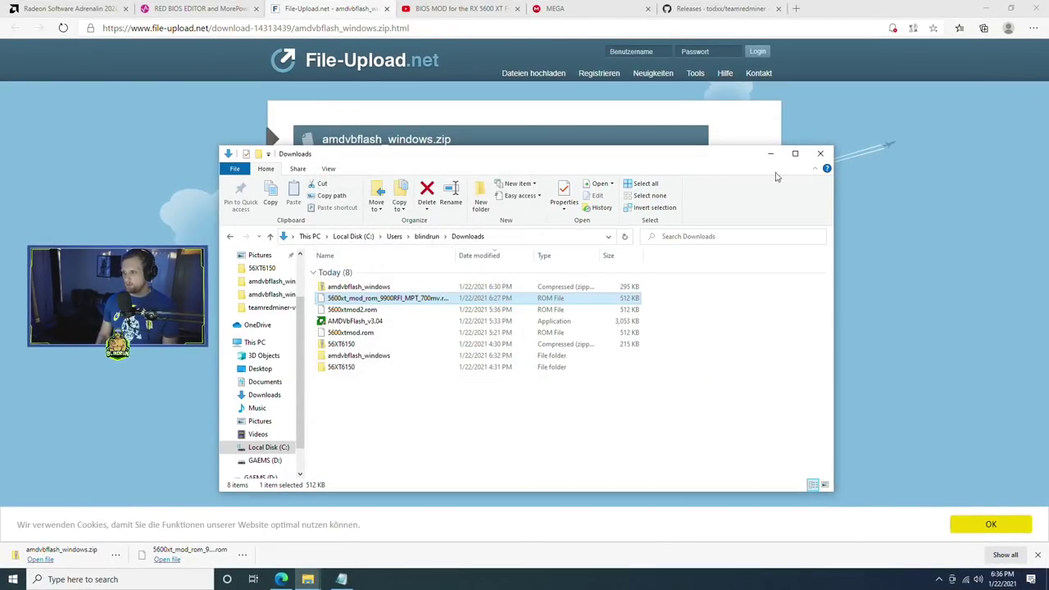
{"action": "left_click", "coordinate": [821, 153]}
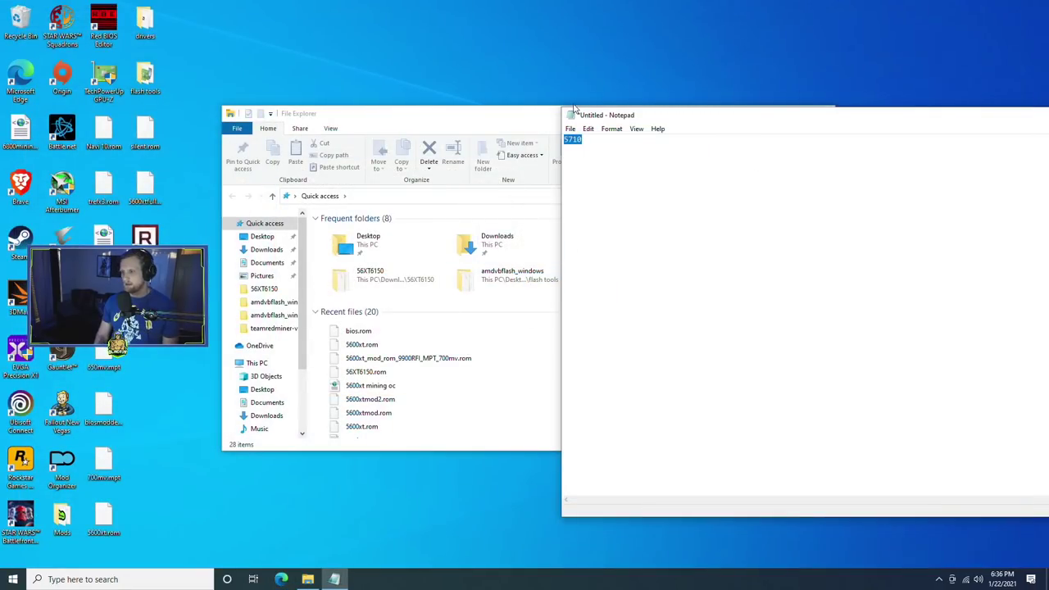
{"action": "left_click_drag", "start_coordinate": [723, 117], "coordinate": [441, 120]}
{"action": "left_click", "coordinate": [1044, 113]}
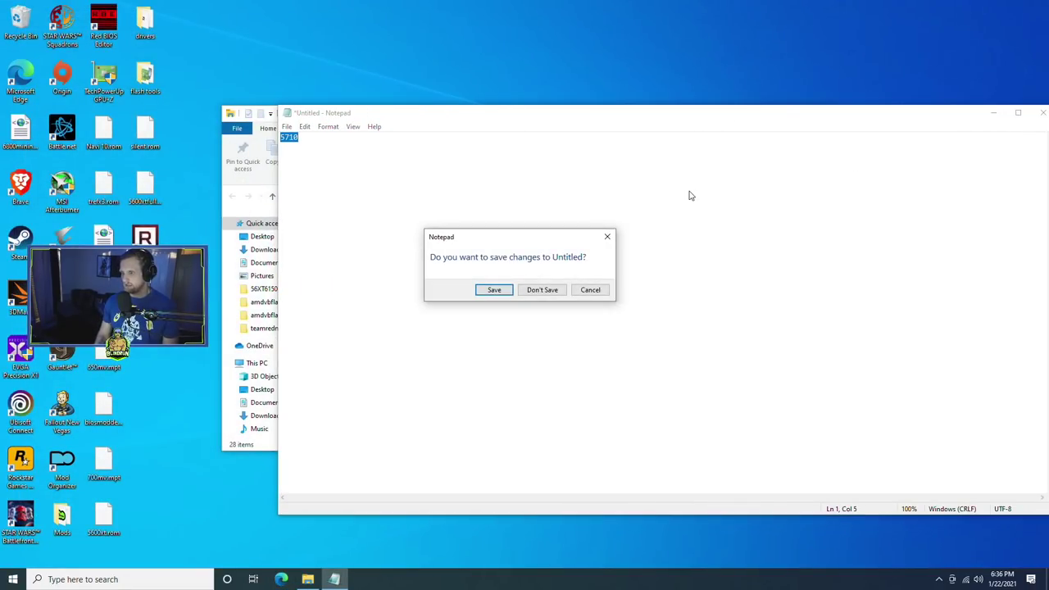
{"action": "left_click", "coordinate": [541, 288]}
{"action": "left_click", "coordinate": [825, 112]}
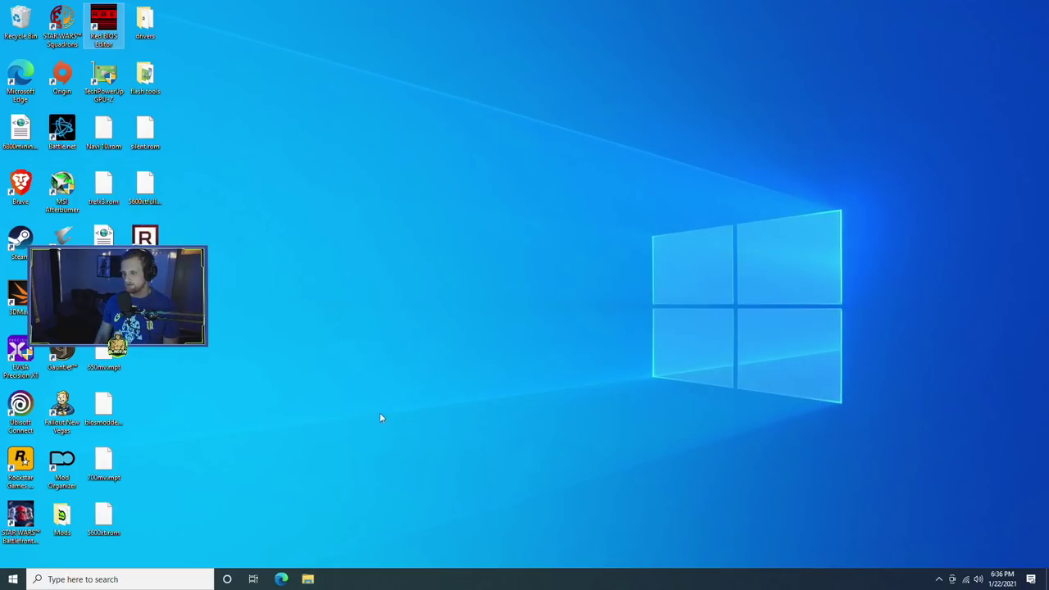
- Search Windows for rad, open AMD Radeon Software and expand the Fine Tuning Controls of the GPU tuning
{"action": "left_click", "coordinate": [123, 580]}
{"action": "type", "text": "rad"}
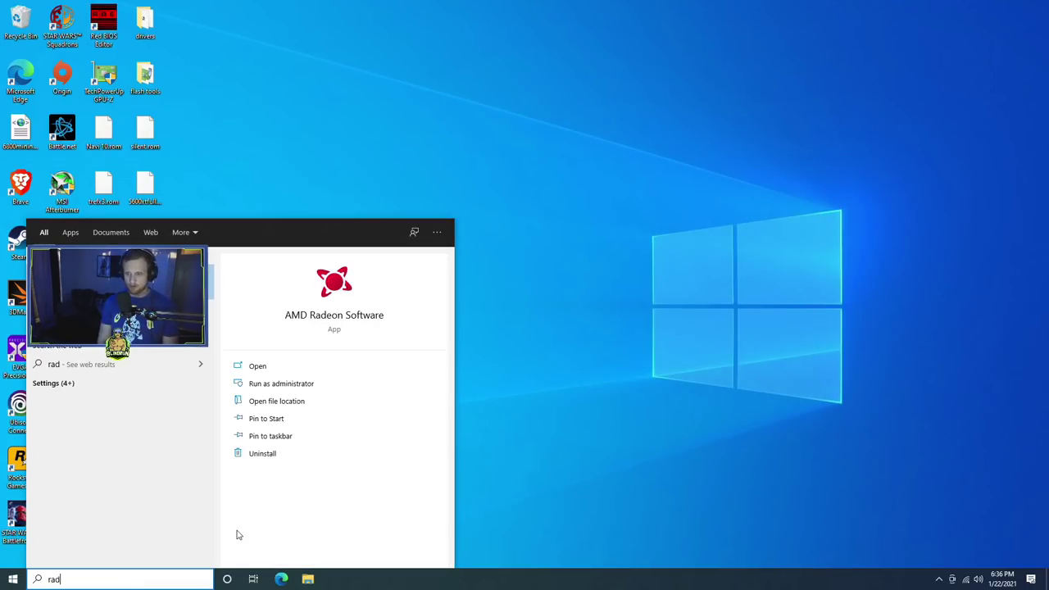
{"action": "key", "text": "Return"}
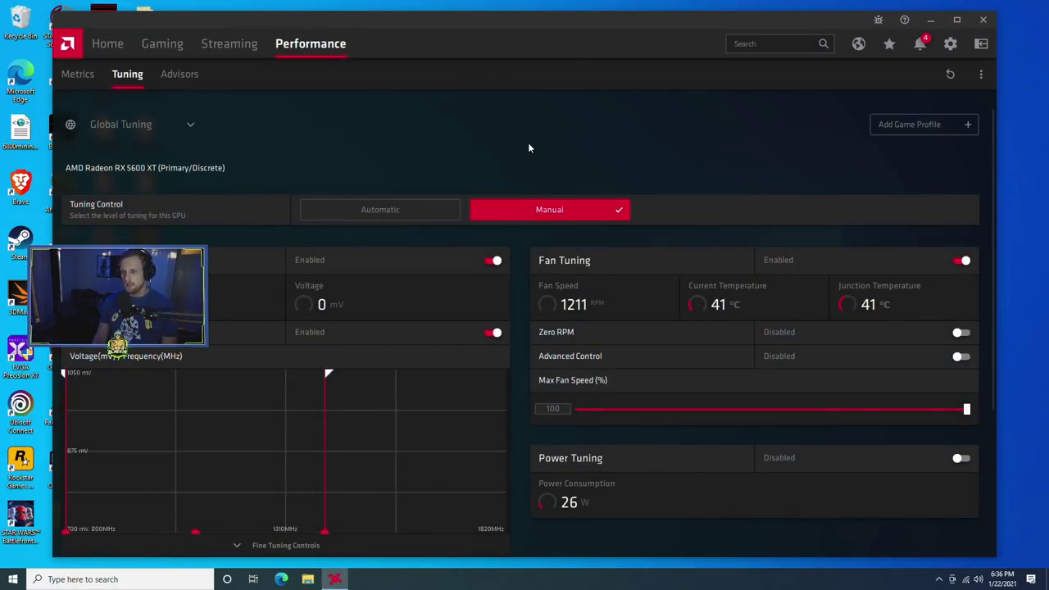
{"action": "scroll", "coordinate": [528, 142], "scroll_direction": "down", "scroll_amount": 3}
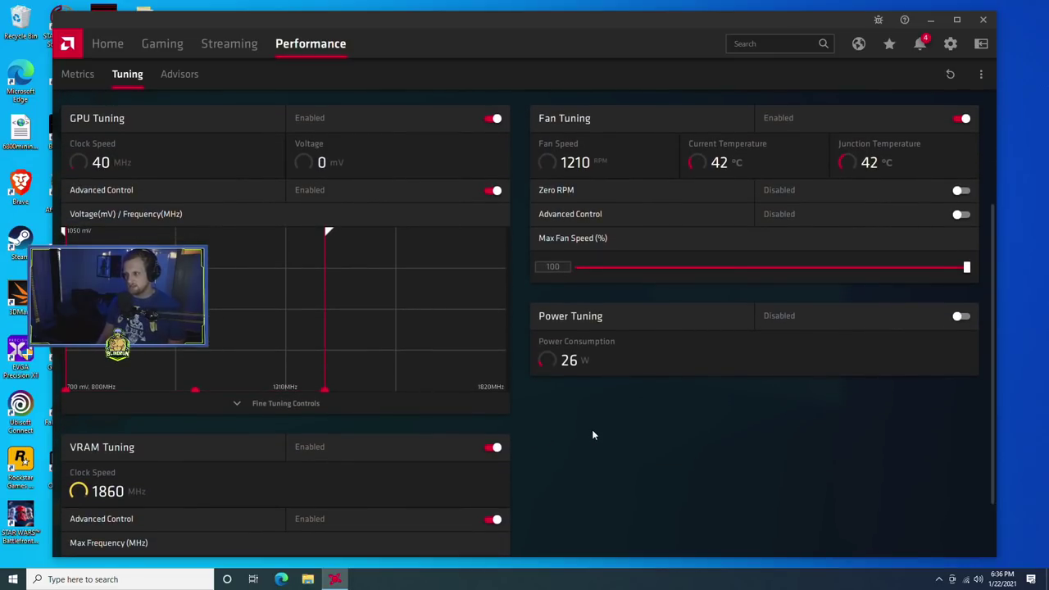
{"action": "scroll", "coordinate": [590, 439], "scroll_direction": "down", "scroll_amount": 2}
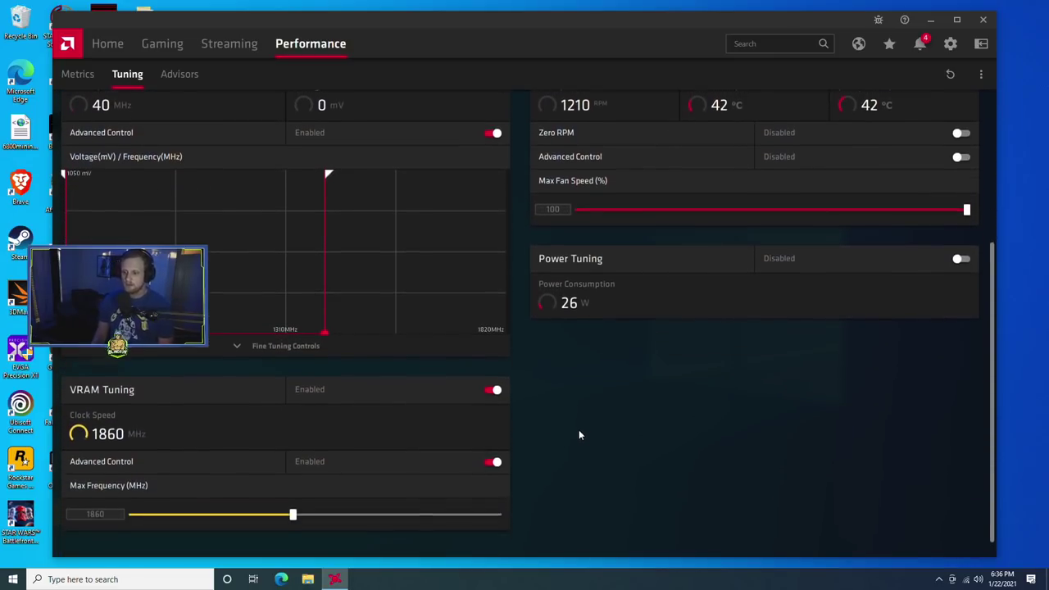
{"action": "left_click", "coordinate": [277, 332]}
{"action": "scroll", "coordinate": [554, 389], "scroll_direction": "down", "scroll_amount": 2}
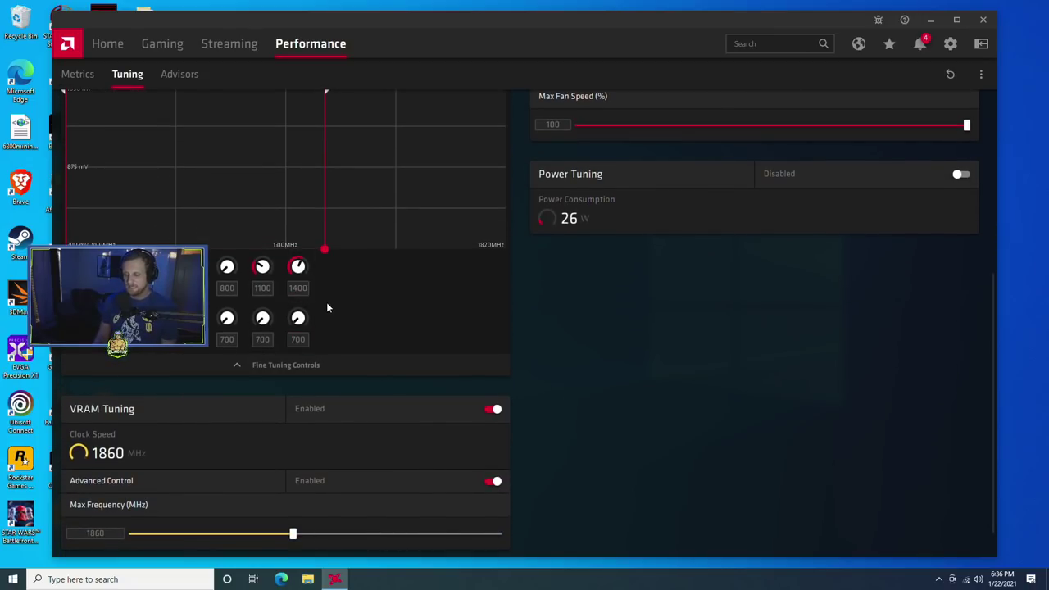
- Examine the GPU frequency and voltage points, fan and power tuning, and the VRAM maximum frequency on the tuning page
{"action": "scroll", "coordinate": [332, 311], "scroll_direction": "up", "scroll_amount": 3}
{"action": "scroll", "coordinate": [342, 353], "scroll_direction": "down", "scroll_amount": 1}
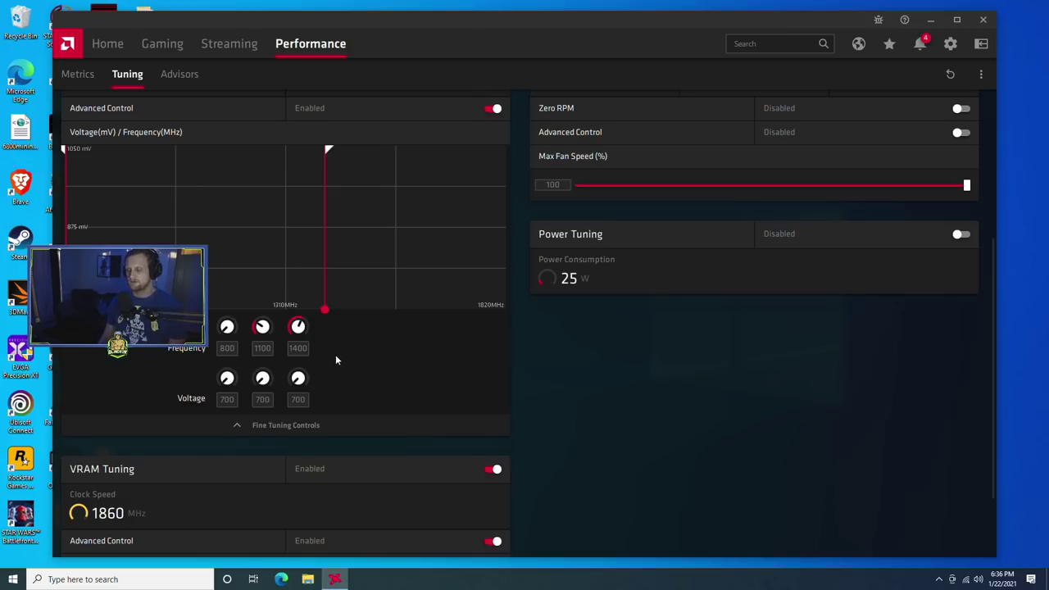
{"action": "scroll", "coordinate": [604, 377], "scroll_direction": "up", "scroll_amount": 5}
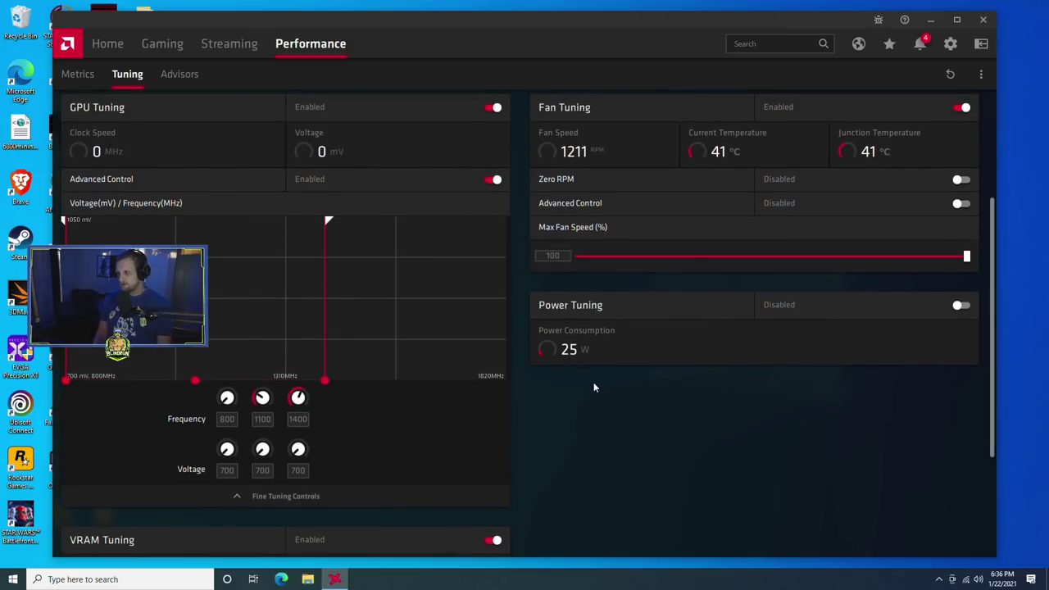
{"action": "scroll", "coordinate": [594, 393], "scroll_direction": "down", "scroll_amount": 2}
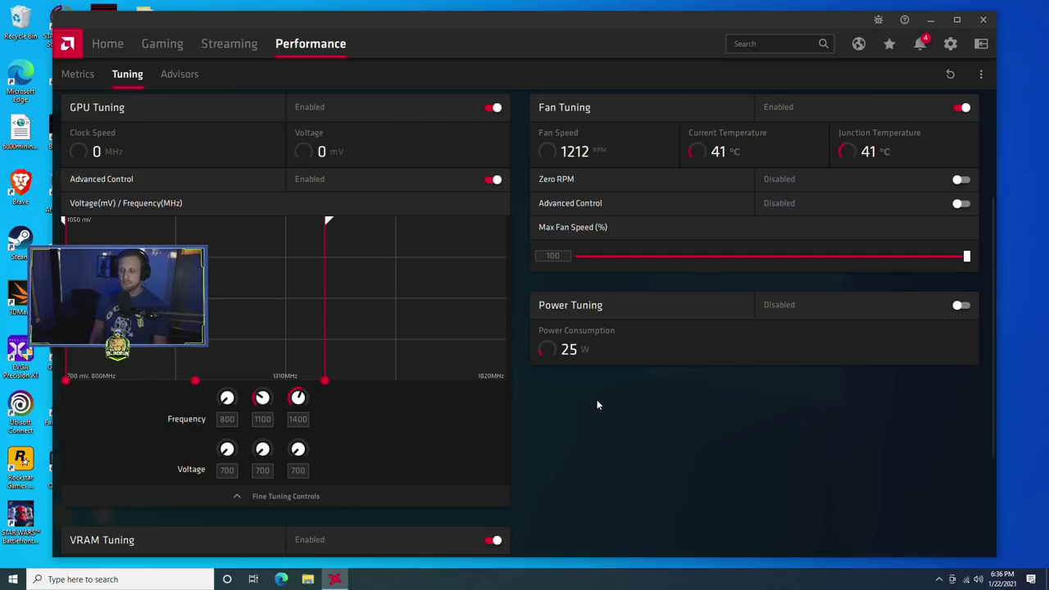
{"action": "scroll", "coordinate": [606, 402], "scroll_direction": "down", "scroll_amount": 4}
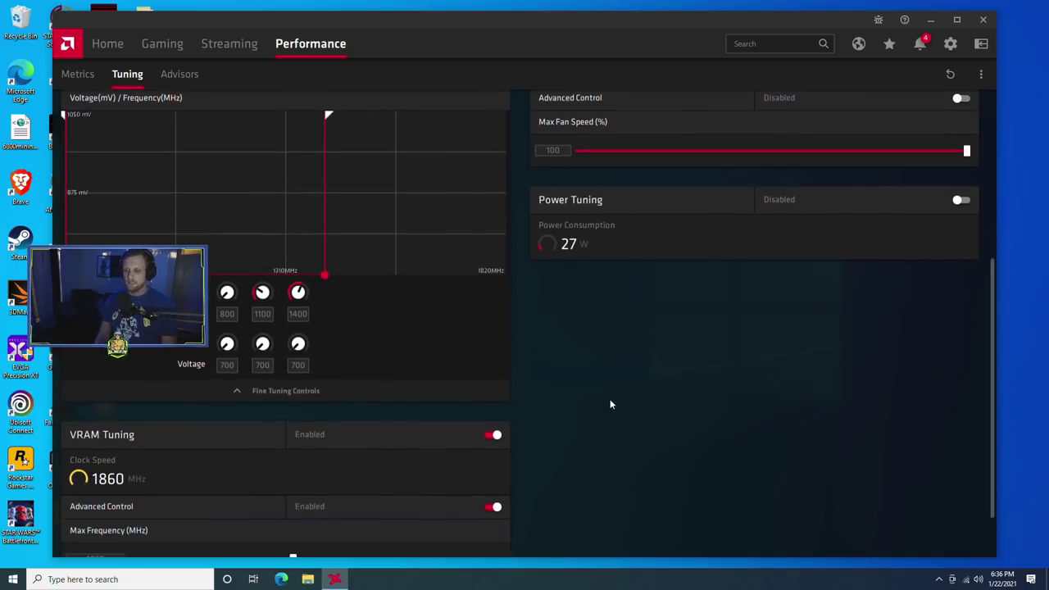
{"action": "scroll", "coordinate": [610, 404], "scroll_direction": "down", "scroll_amount": 2}
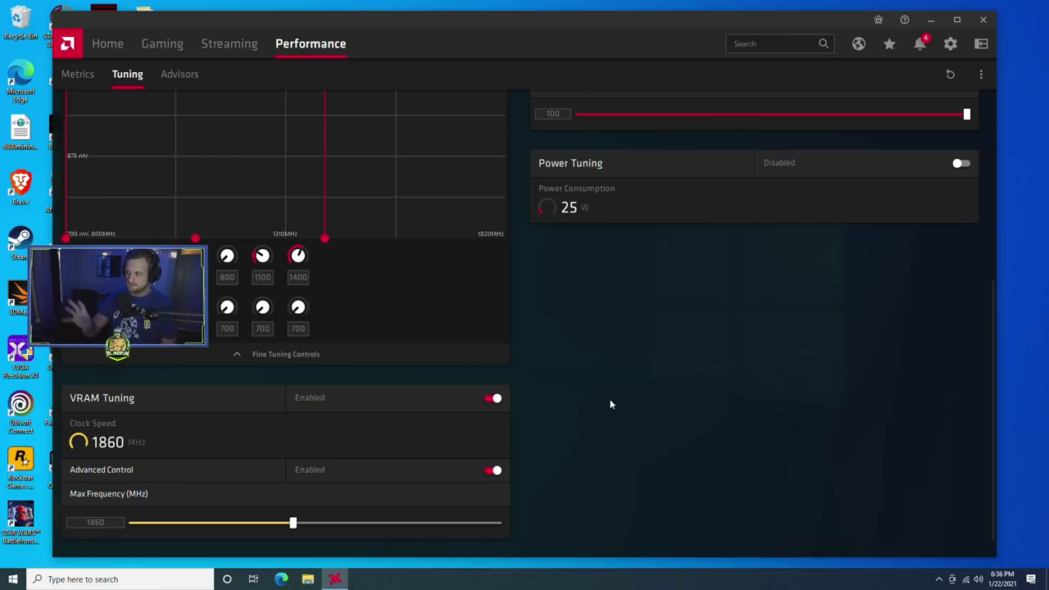
{"action": "scroll", "coordinate": [724, 332], "scroll_direction": "up", "scroll_amount": 2}
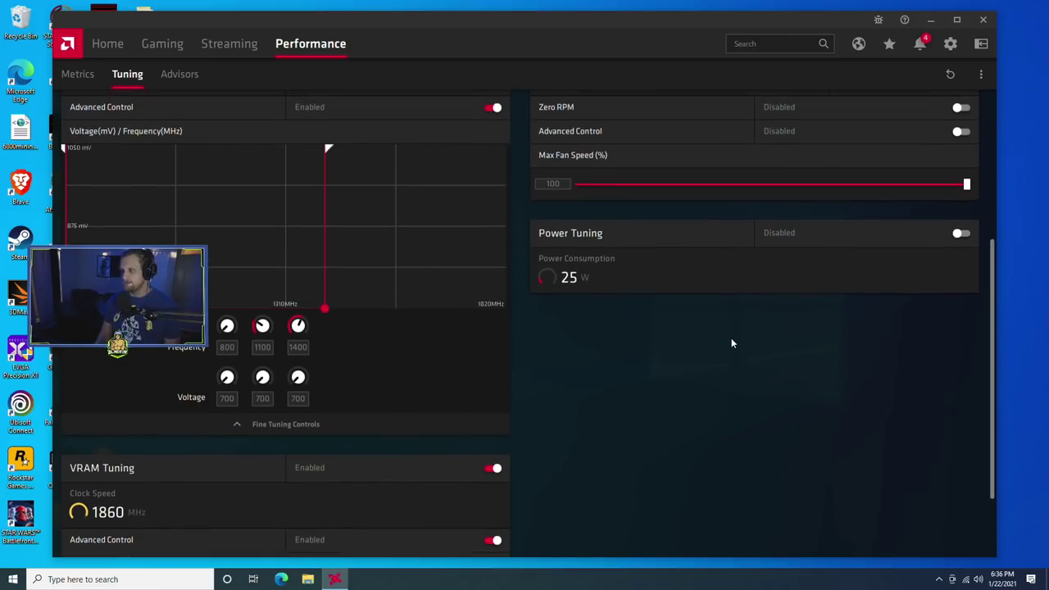
{"action": "scroll", "coordinate": [640, 270], "scroll_direction": "up", "scroll_amount": 2}
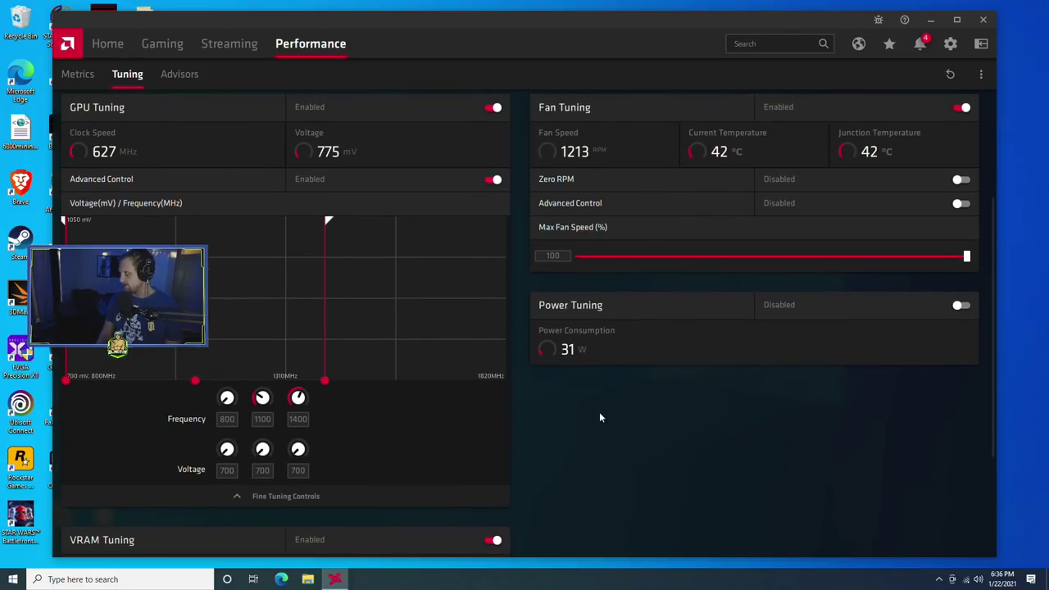
{"action": "scroll", "coordinate": [615, 424], "scroll_direction": "down", "scroll_amount": 1}
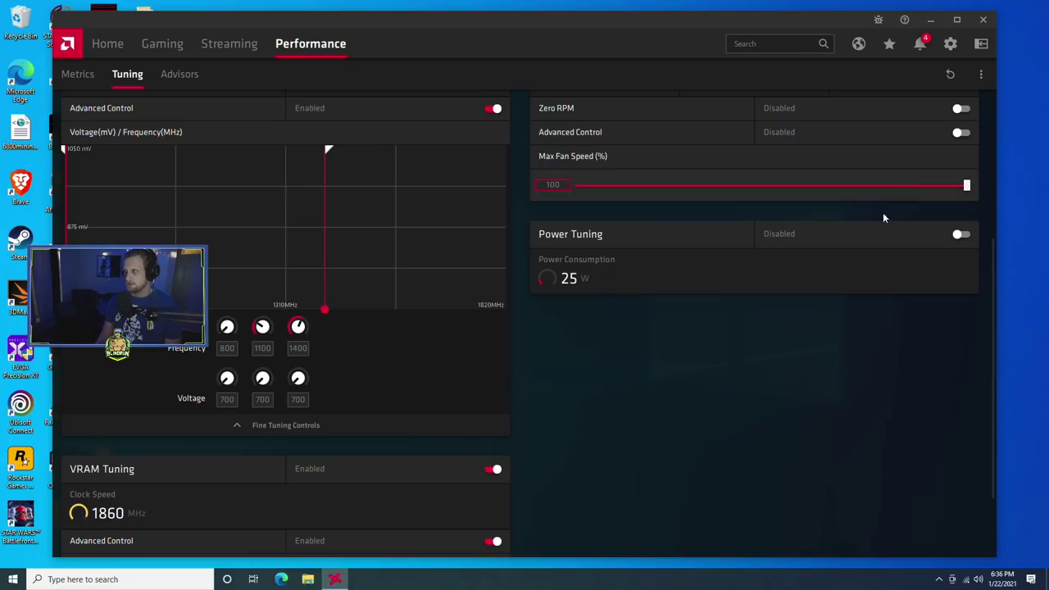
{"action": "scroll", "coordinate": [610, 461], "scroll_direction": "down", "scroll_amount": 1}
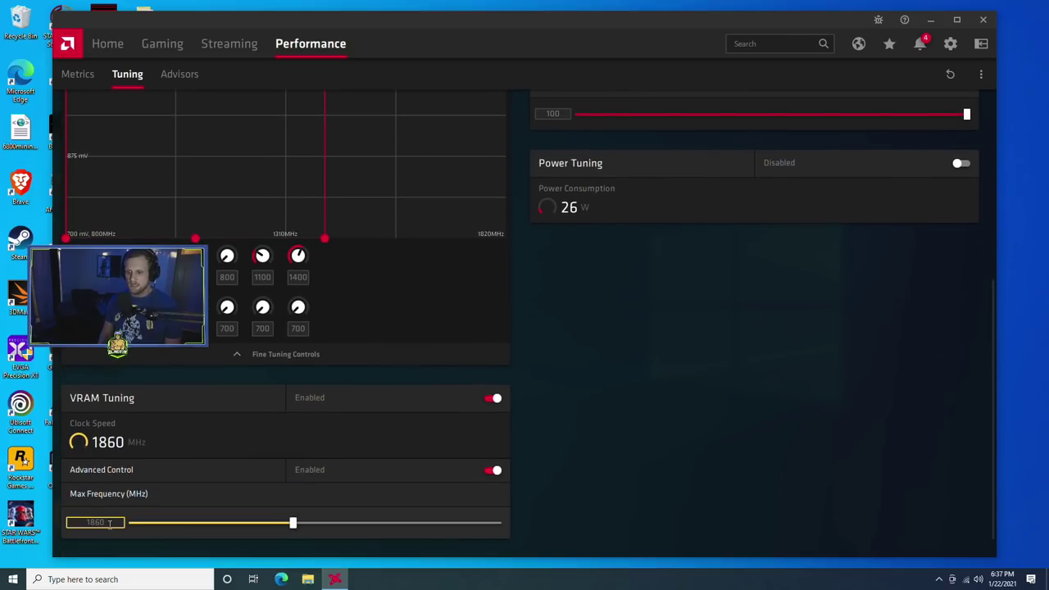
{"action": "scroll", "coordinate": [121, 459], "scroll_direction": "down", "scroll_amount": 1}
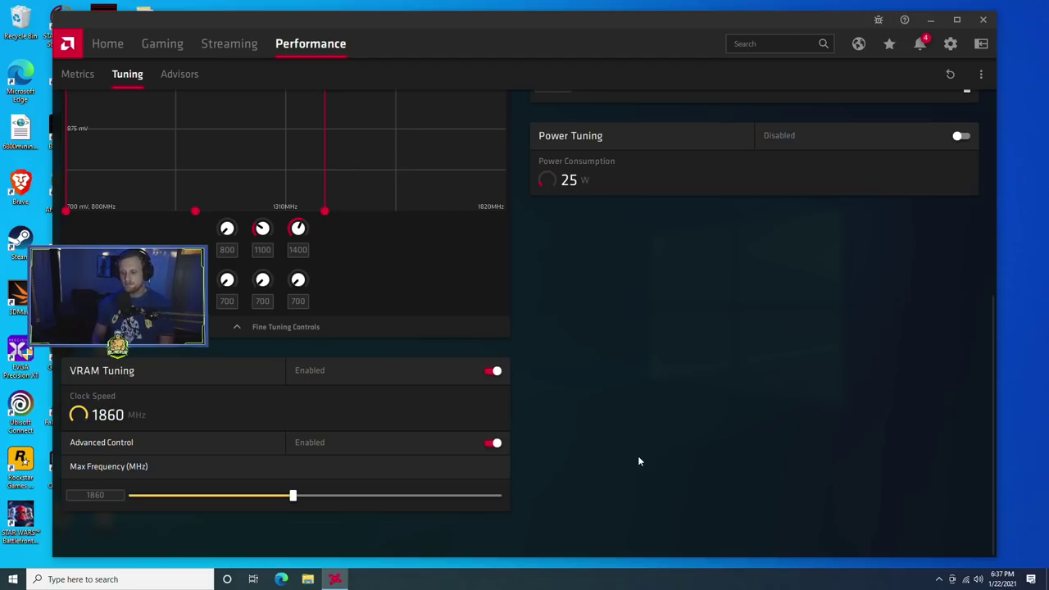
- In File Explorer, open the teamredminer-v0.8.0-win folder inside Miners on the GAEMS (D:) drive
{"action": "left_click", "coordinate": [307, 579]}
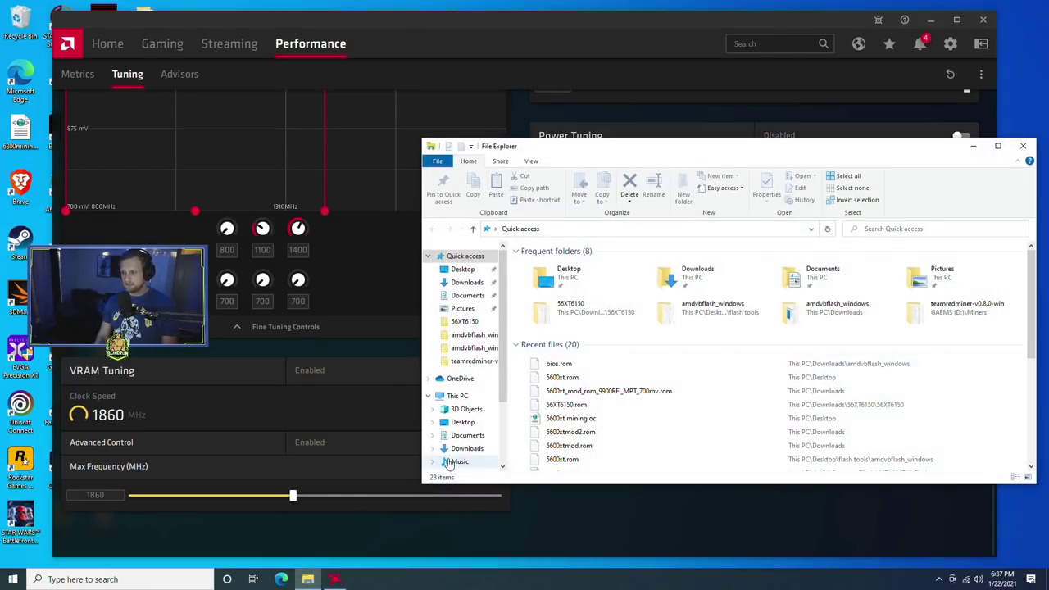
{"action": "scroll", "coordinate": [463, 393], "scroll_direction": "down", "scroll_amount": 5}
{"action": "left_click", "coordinate": [468, 466]}
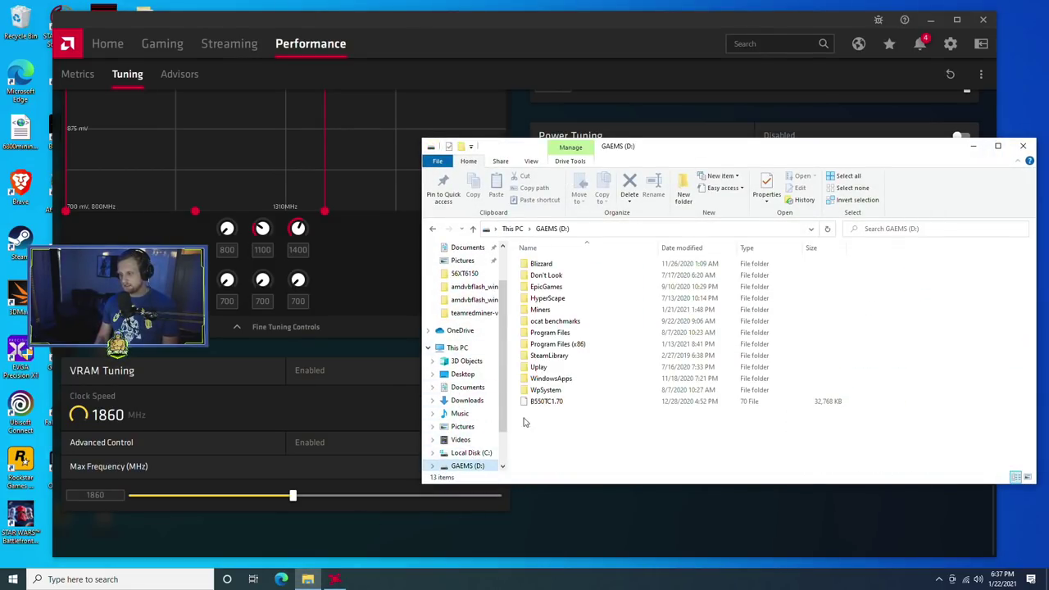
{"action": "double_click", "coordinate": [542, 310]}
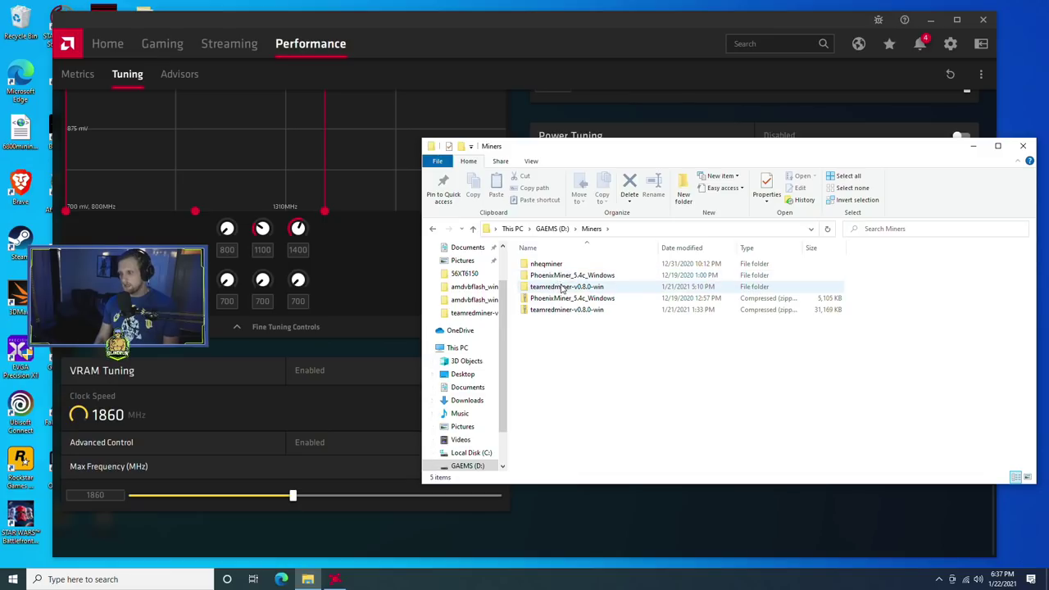
{"action": "double_click", "coordinate": [564, 288]}
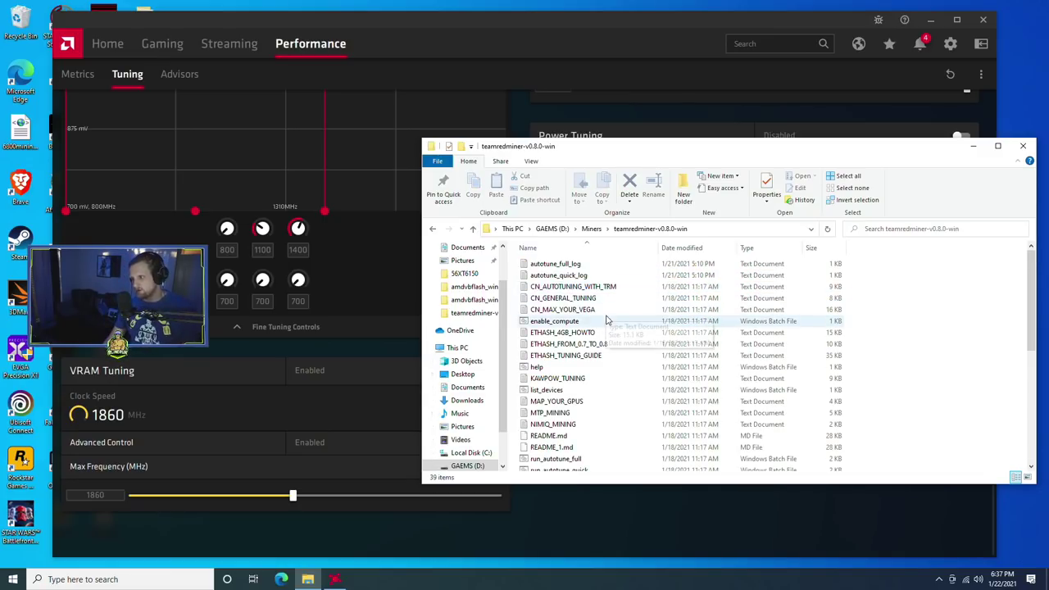
- Open the start_eth batch file for editing in Notepad and review its teamredminer.exe pool and wallet line
{"action": "scroll", "coordinate": [601, 324], "scroll_direction": "down", "scroll_amount": 7}
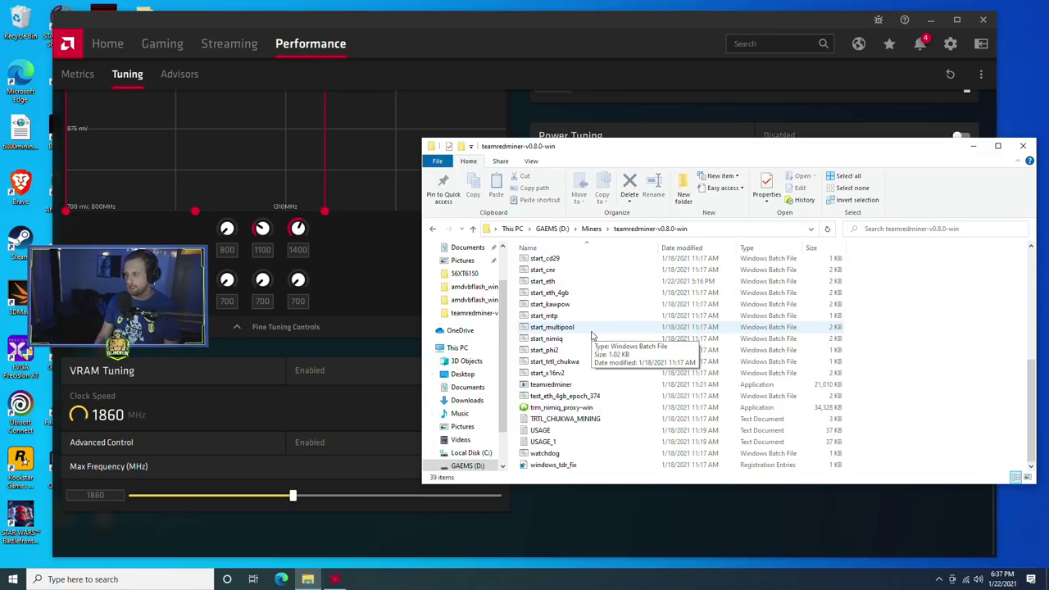
{"action": "left_click", "coordinate": [550, 283]}
{"action": "right_click", "coordinate": [549, 284]}
{"action": "left_click", "coordinate": [595, 303]}
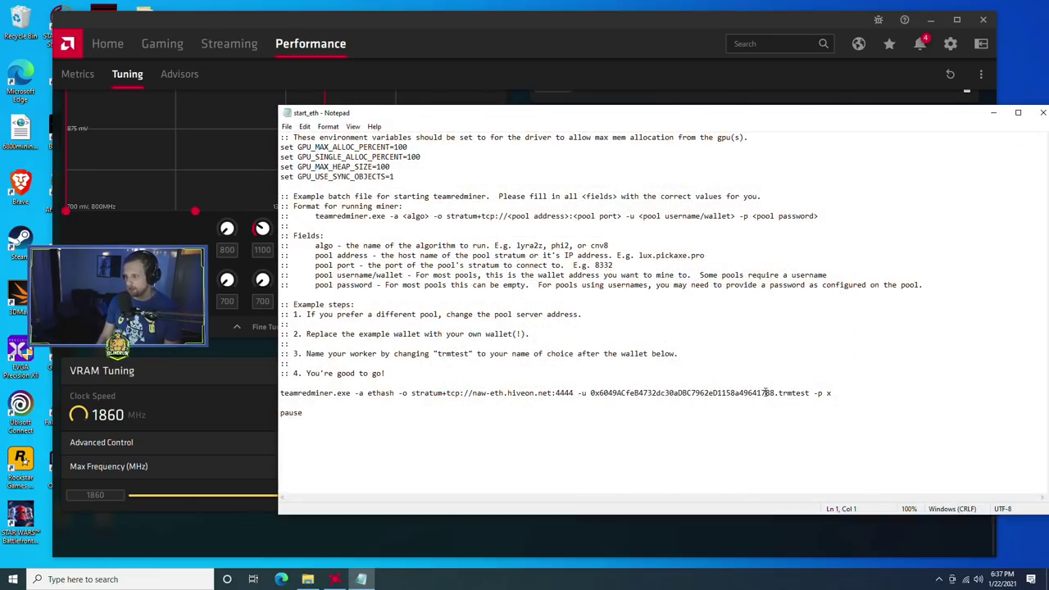
{"action": "left_click", "coordinate": [870, 396]}
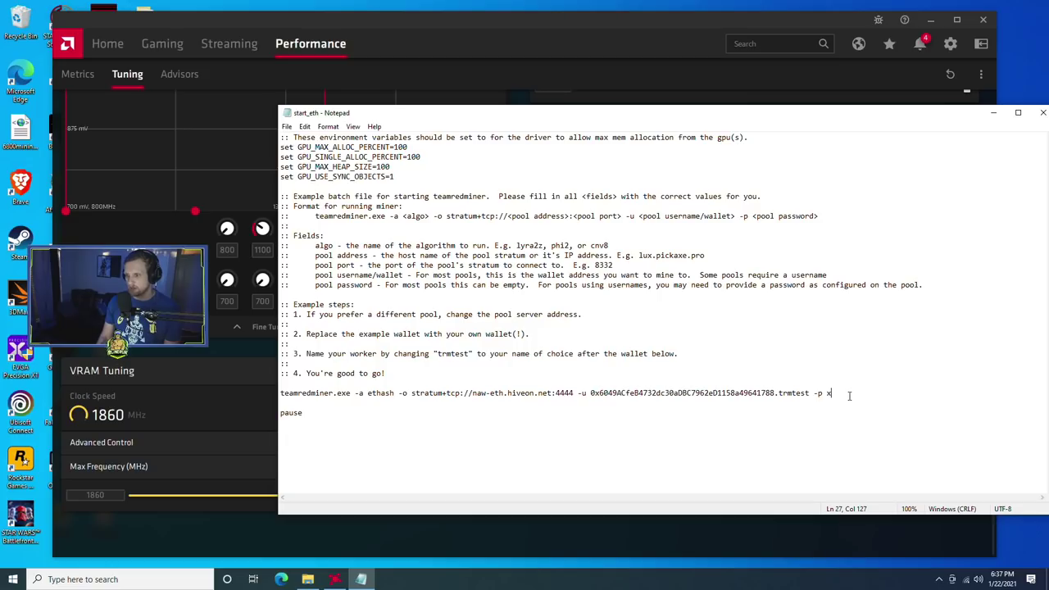
{"action": "left_click_drag", "start_coordinate": [557, 112], "coordinate": [410, 111]}
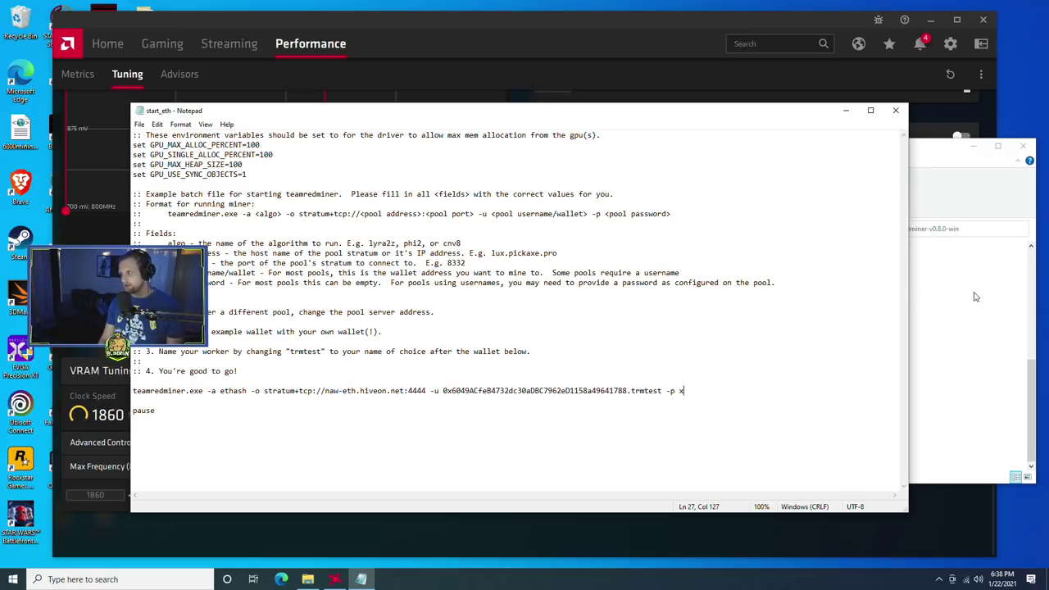
- Close the start_eth text and run the start_eth batch file to start mining ethash
{"action": "left_click", "coordinate": [934, 293]}
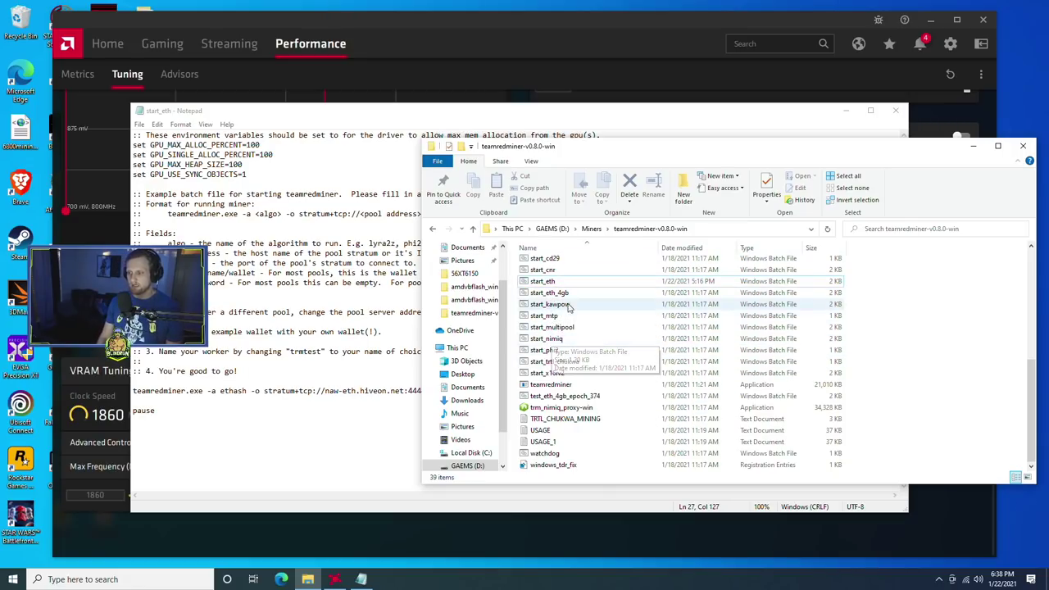
{"action": "left_click", "coordinate": [398, 123]}
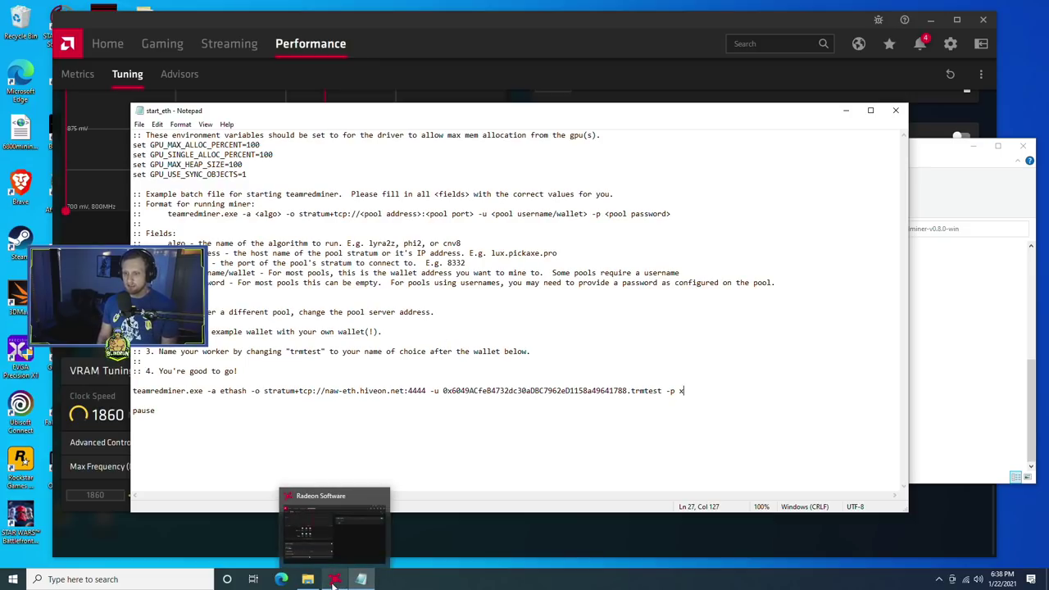
{"action": "left_click", "coordinate": [896, 110]}
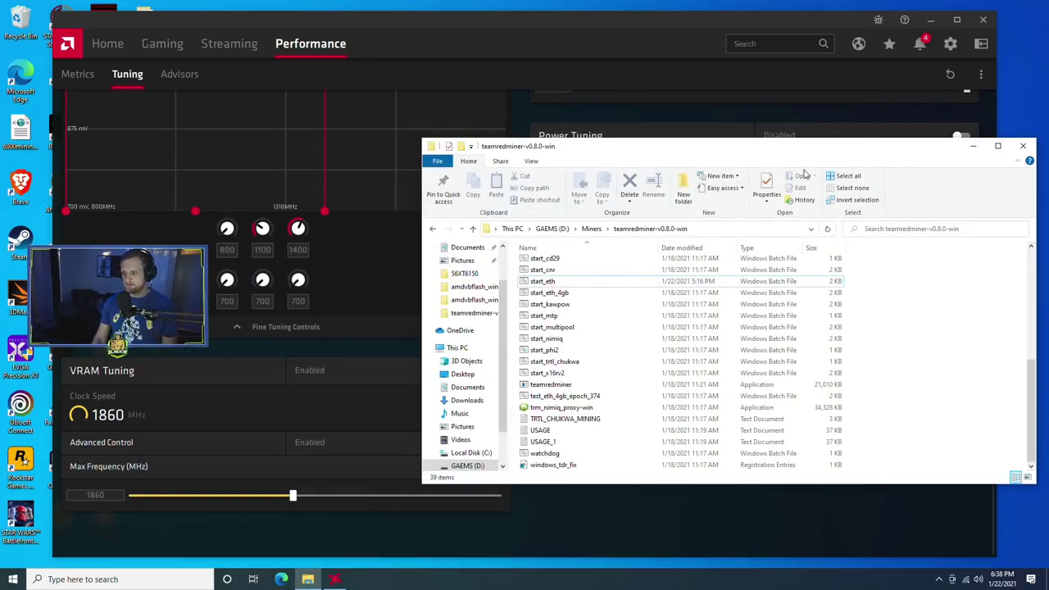
{"action": "double_click", "coordinate": [544, 280]}
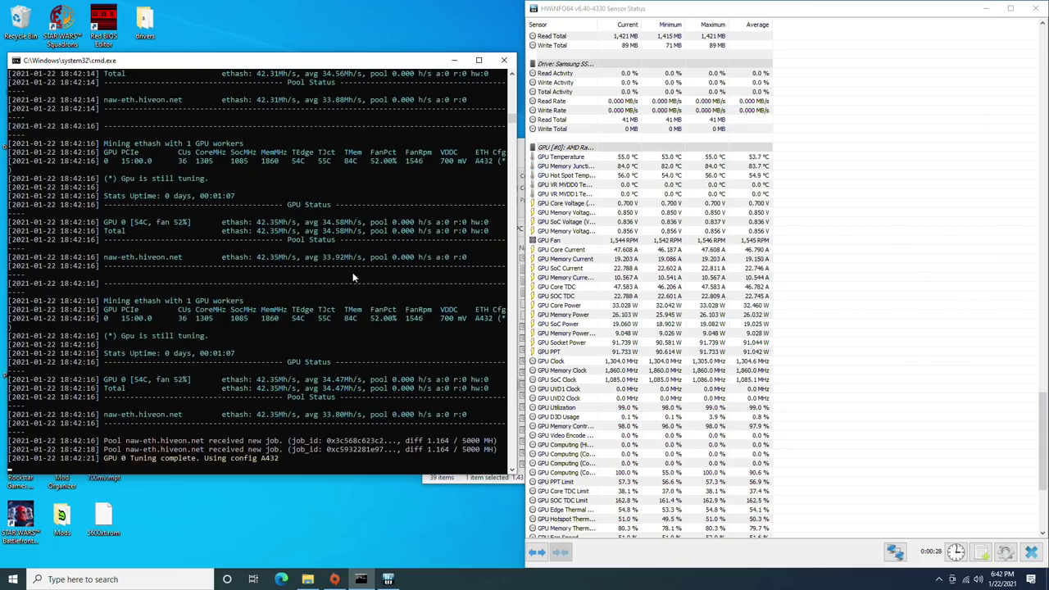
- Check the GPU Socket Power reading in HWiNFO64 and compare it with the miner's hashrate output
{"action": "left_click", "coordinate": [570, 333]}
{"action": "left_click", "coordinate": [583, 342]}
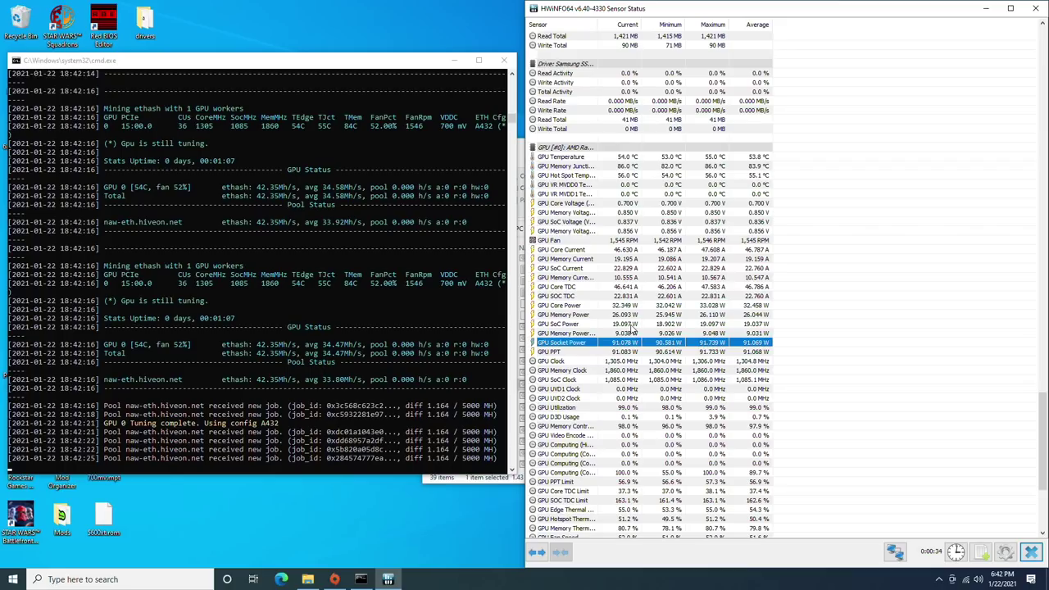
{"action": "left_click", "coordinate": [347, 337]}
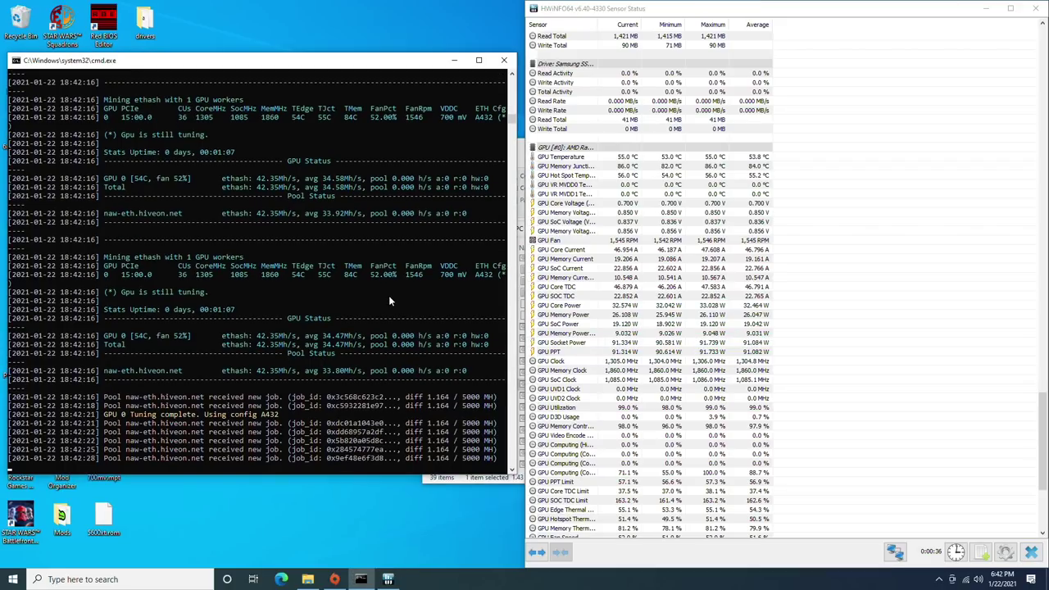